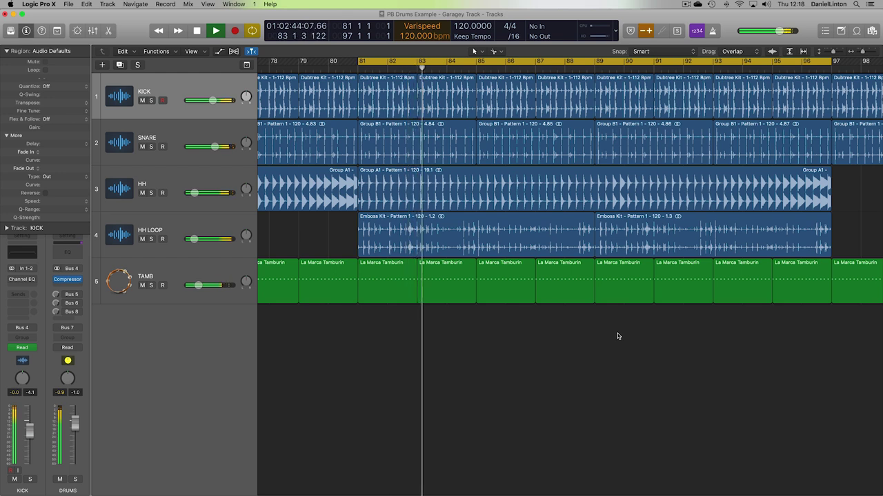
# Zoom the Tracks area out and adjust lane height to see more bars of the arrangement.
pyautogui.press('super+Left')
pyautogui.press('super+Down')
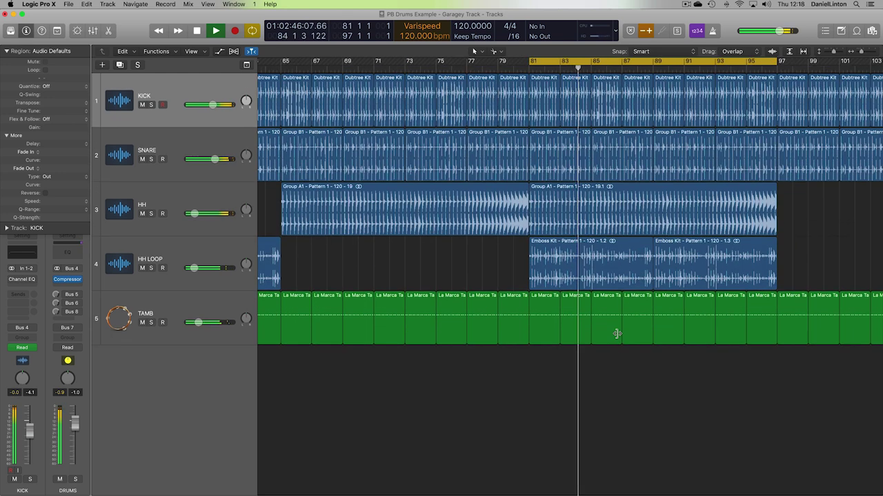
pyautogui.press('super+Down')
pyautogui.hscroll(5, 688, 283)
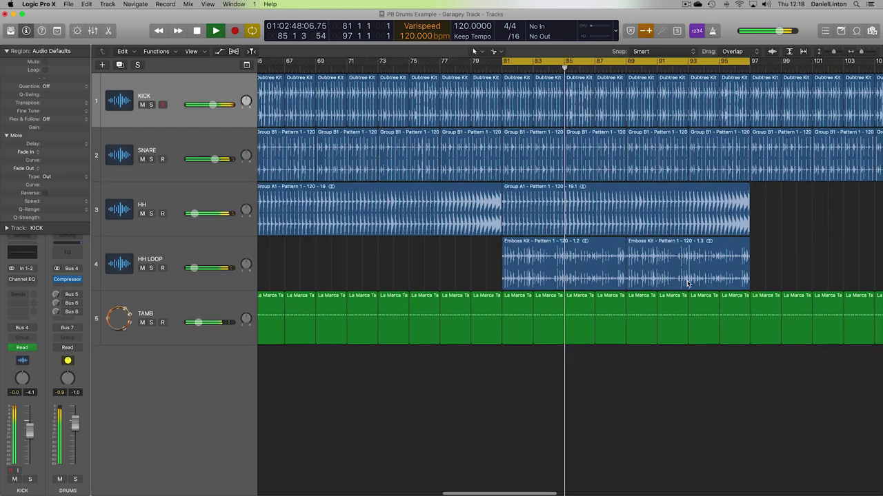
pyautogui.hscroll(2, 687, 285)
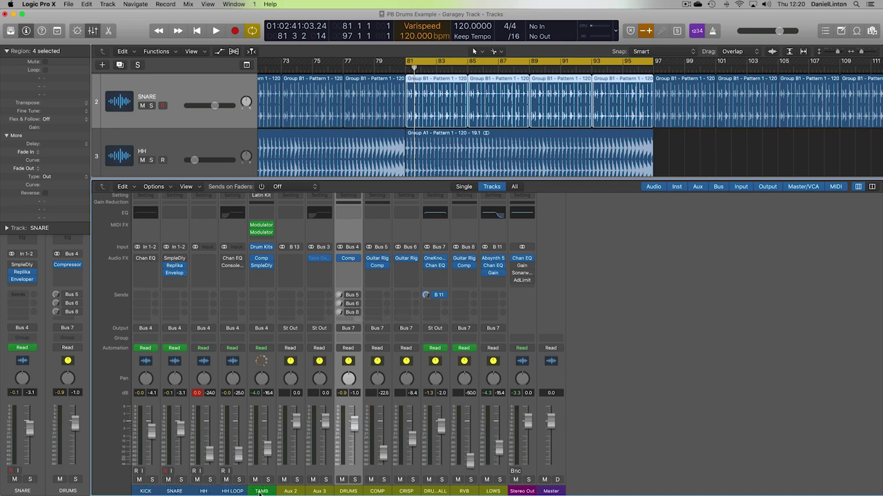
pyautogui.press('x')
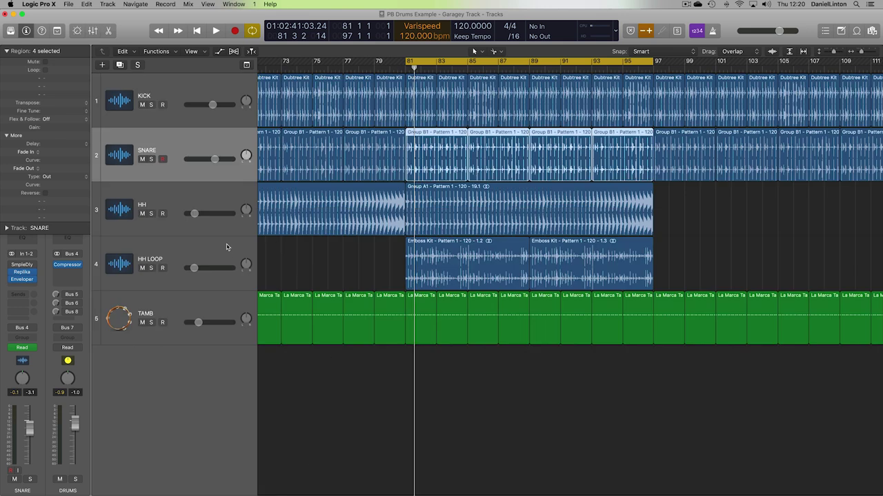
pyautogui.click(226, 247)
pyautogui.click(211, 196)
pyautogui.click(200, 102)
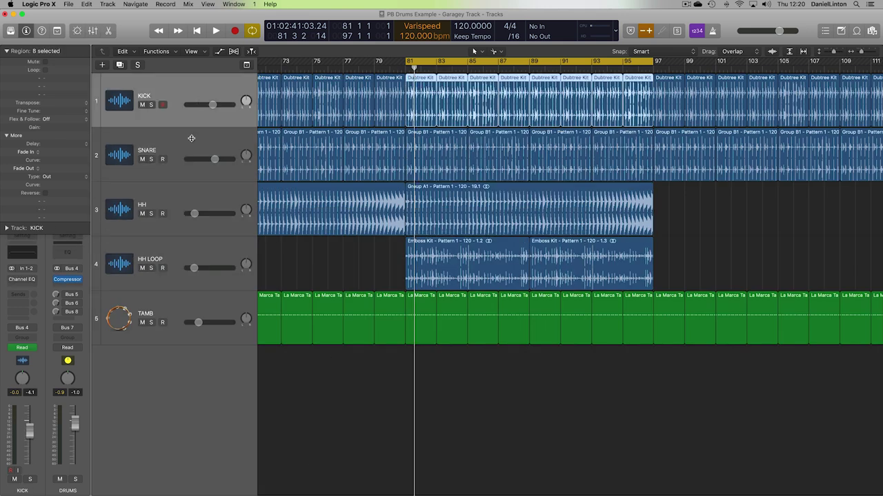
pyautogui.click(207, 262)
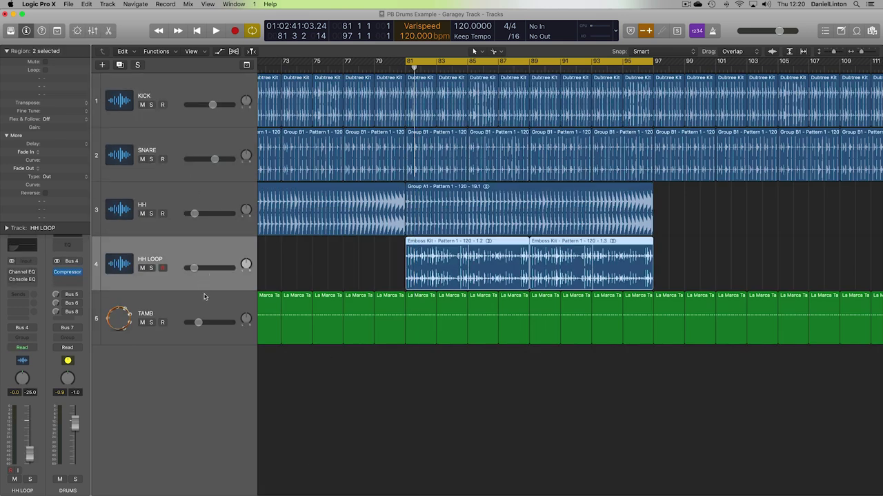
pyautogui.press('x')
pyautogui.click(350, 490)
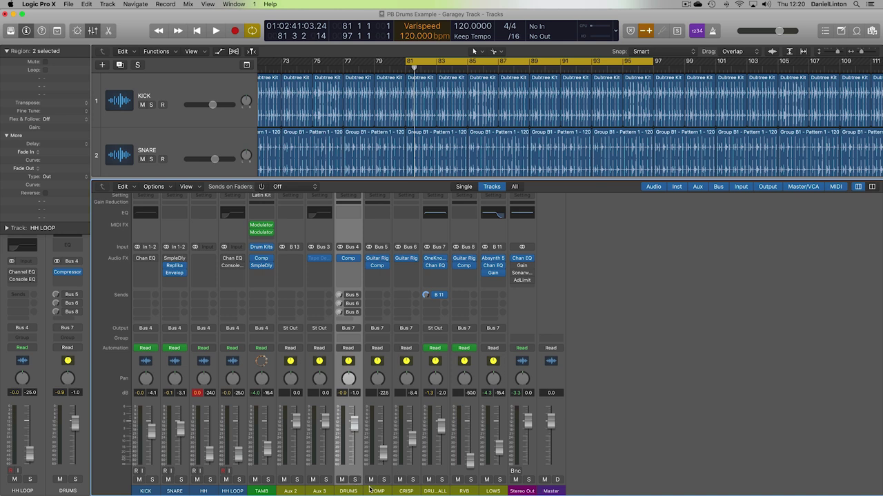
# During playback, turn on the DRUMS send to Bus 5 and solo the COMP aux.
pyautogui.press('space')
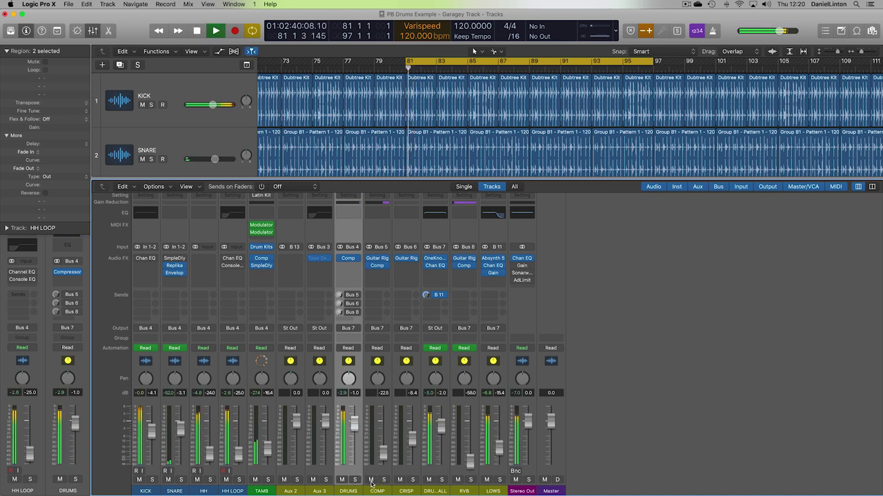
pyautogui.moveTo(348, 296)
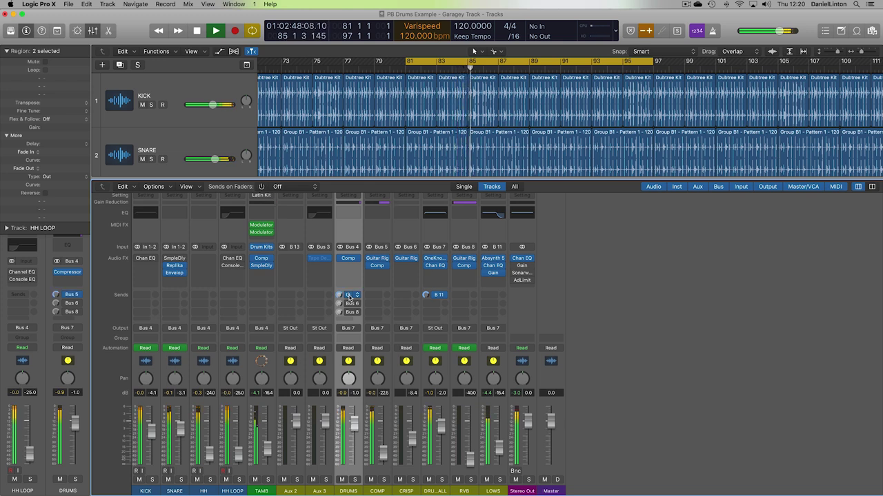
pyautogui.click(350, 296)
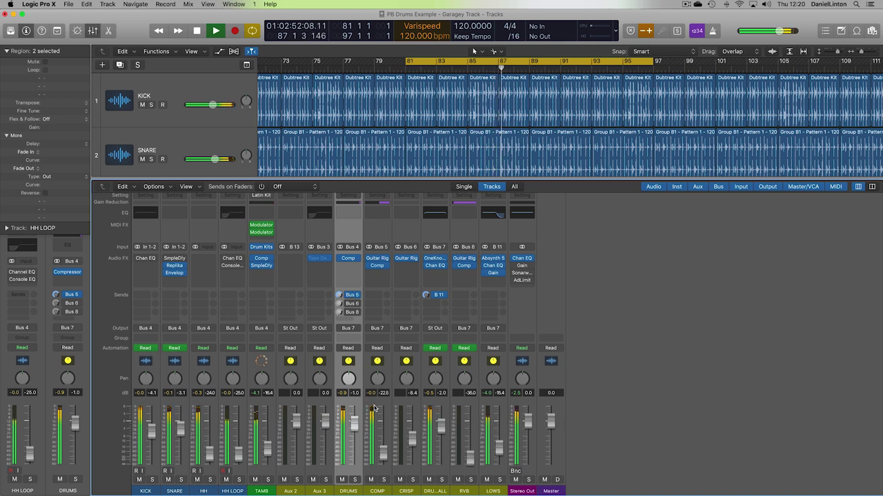
pyautogui.click(383, 480)
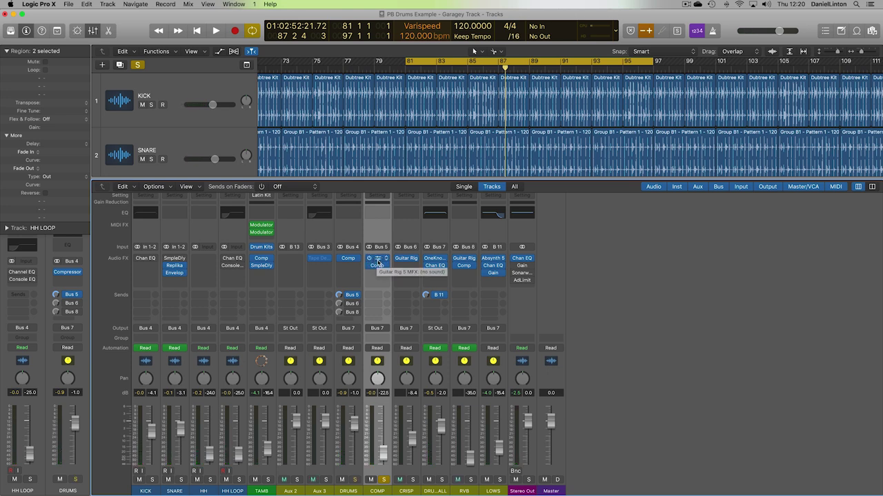
# Check the Guitar Rig chain on COMP, then replay the cycle with COMP soloed.
pyautogui.click(378, 262)
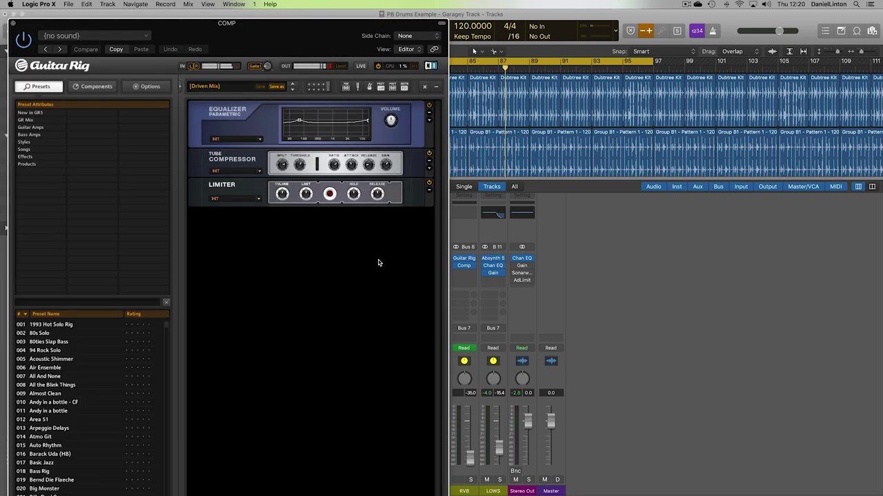
pyautogui.click(13, 24)
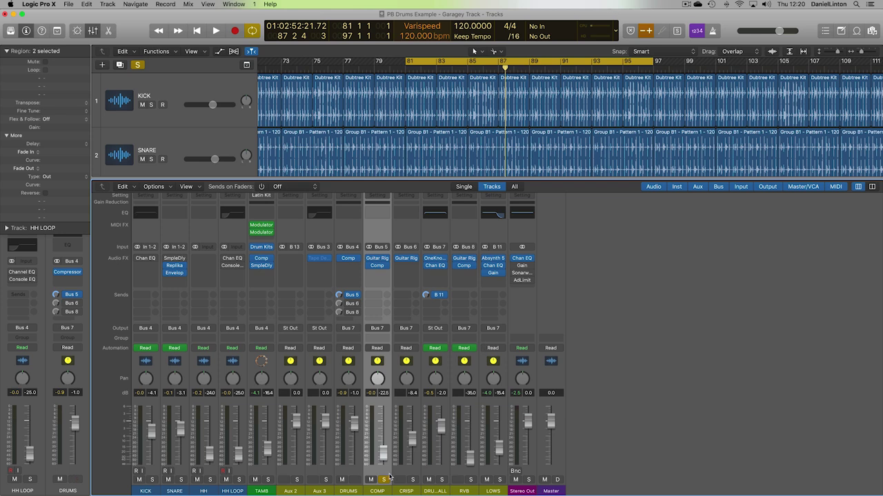
pyautogui.press('space')
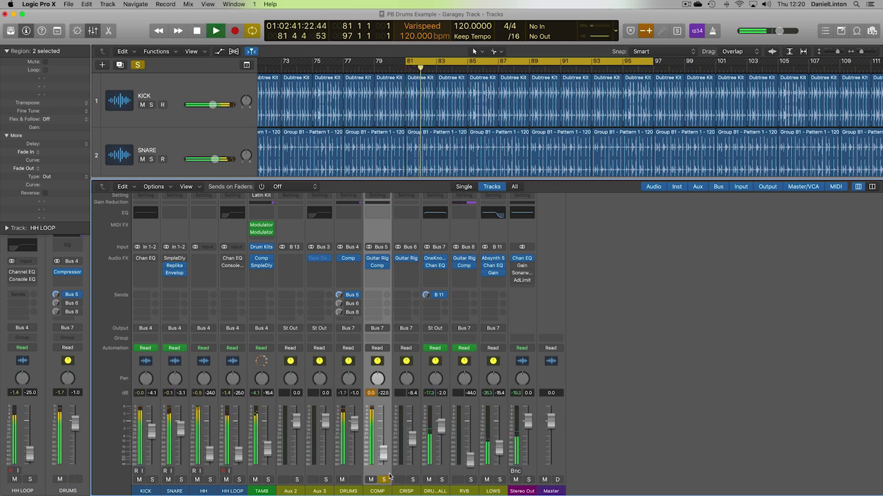
pyautogui.click(388, 476)
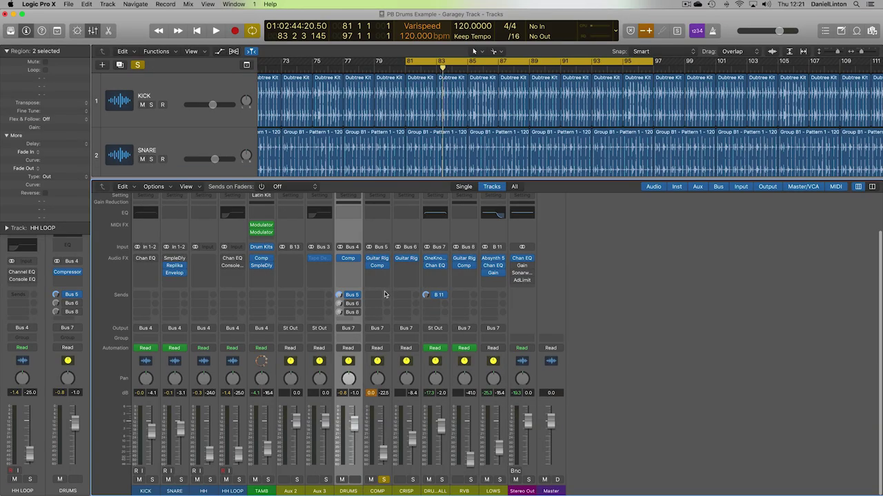
# Check the Bus 5 send options, then bring COMP from -∞ up to about -21.5 dB during playback.
pyautogui.rightClick(358, 297)
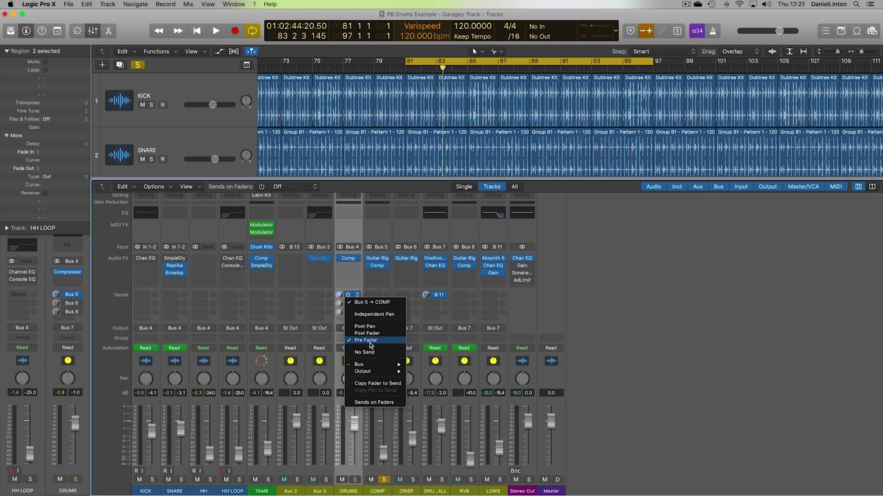
pyautogui.click(804, 370)
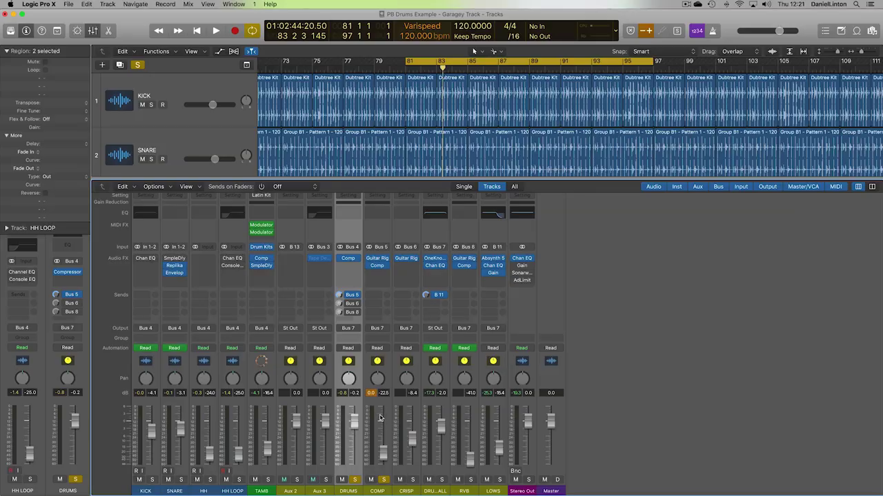
pyautogui.moveTo(355, 433); pyautogui.dragTo(355, 464)
pyautogui.press('space')
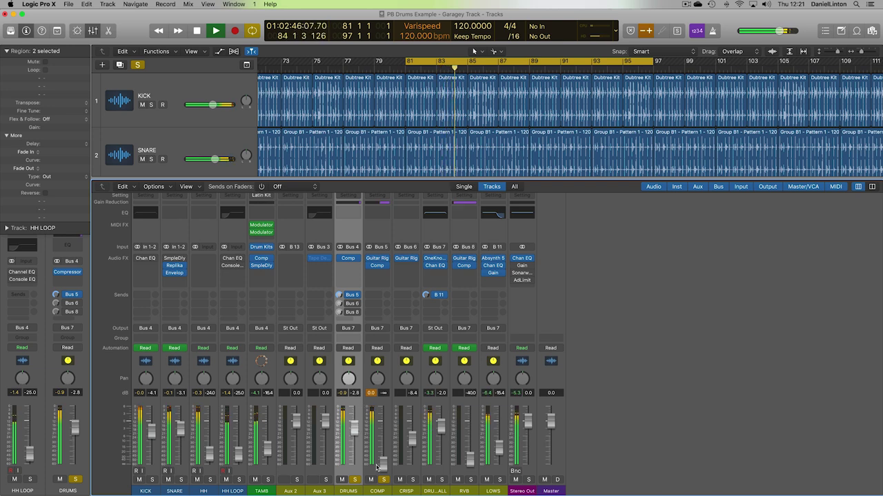
pyautogui.moveTo(382, 466); pyautogui.dragTo(388, 446)
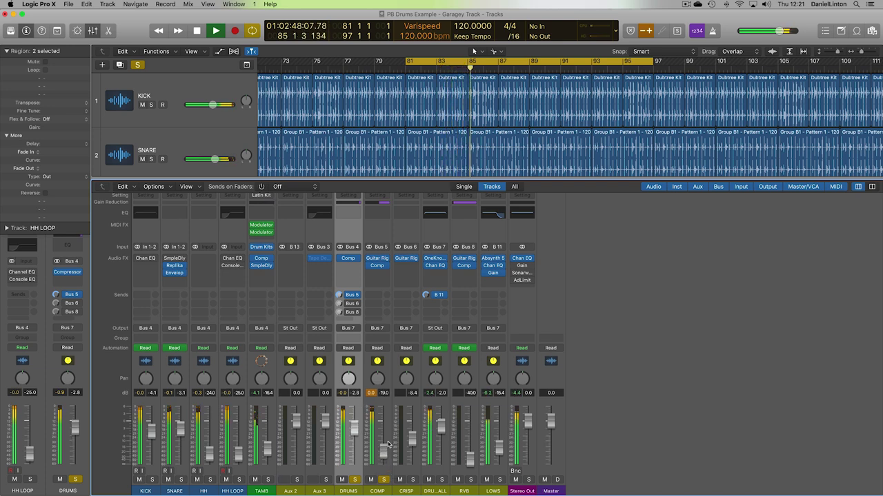
pyautogui.moveTo(387, 445); pyautogui.dragTo(387, 448)
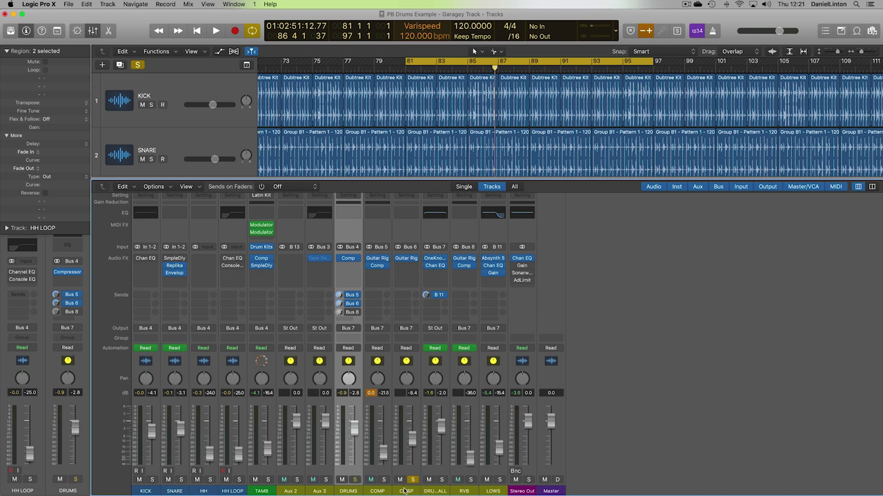
# Select the CRISP aux and inspect its Guitar Rig effect while playing from bar 81.
pyautogui.click(405, 490)
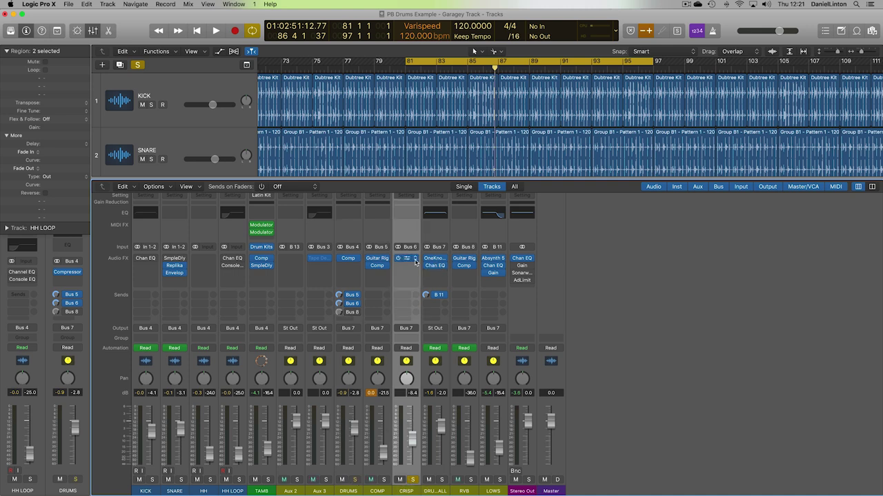
pyautogui.press('space')
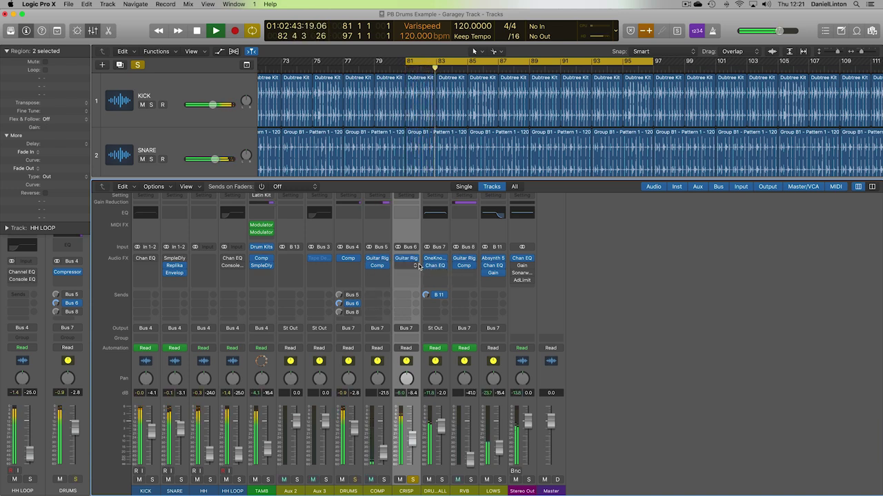
pyautogui.click(409, 260)
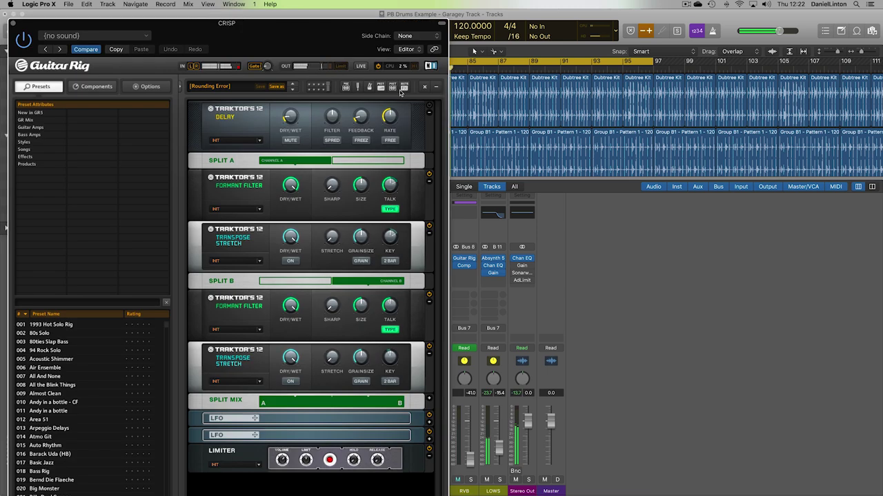
pyautogui.moveTo(49, 24); pyautogui.dragTo(234, 17)
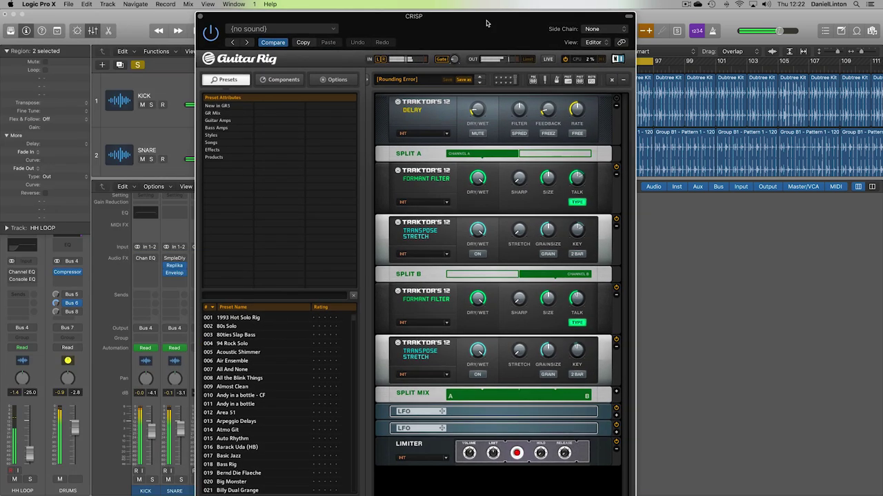
pyautogui.click(201, 17)
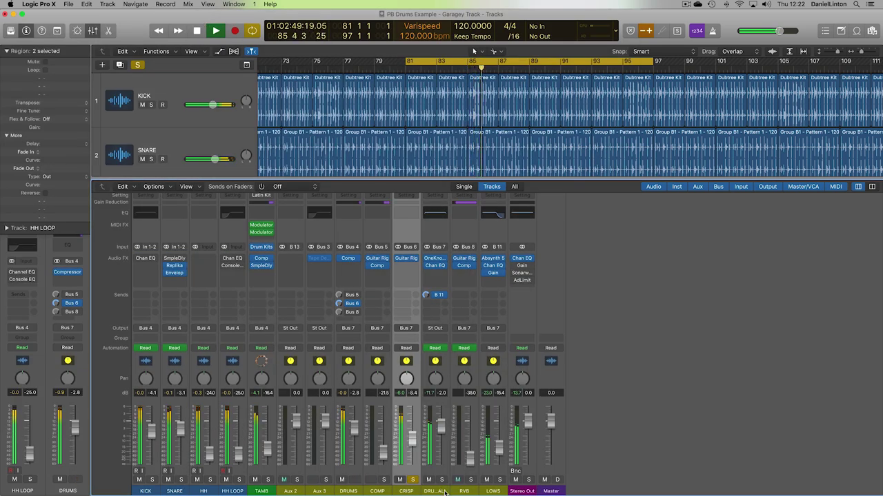
pyautogui.press('space')
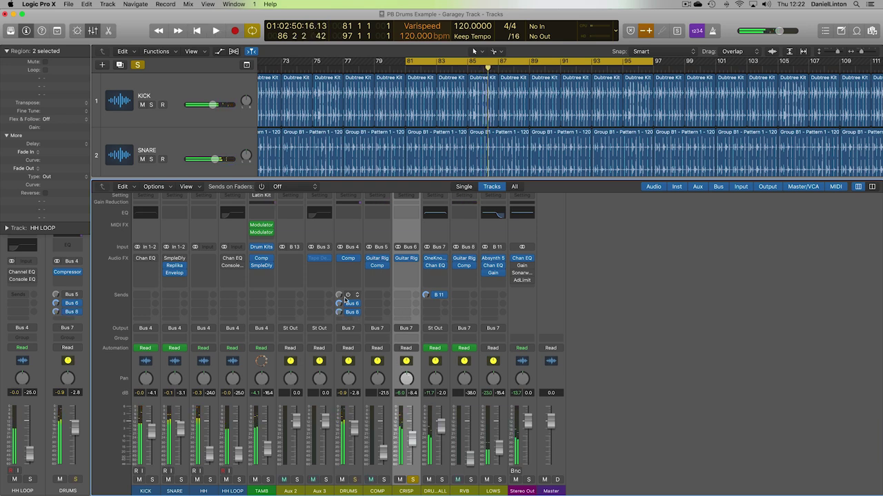
pyautogui.press('space')
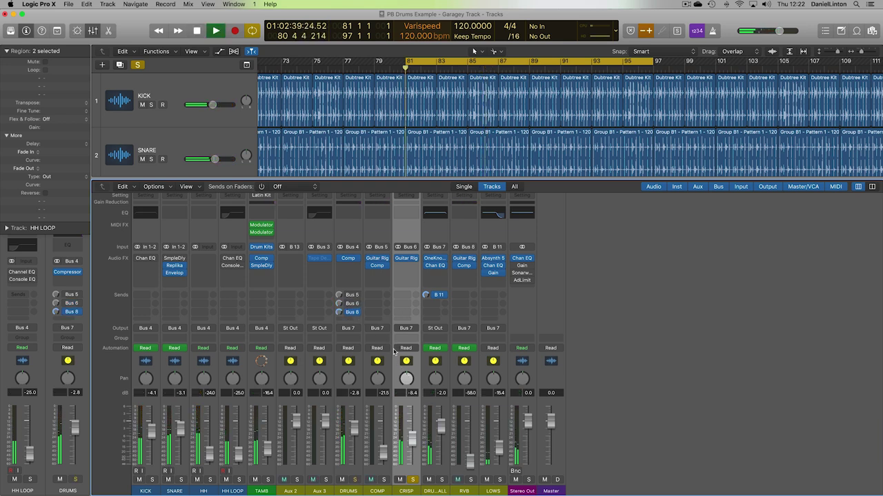
# Unsolo CRISP and bypass, then re-enable, the DRUMS sends to Bus 5, 6 and 8.
pyautogui.click(412, 480)
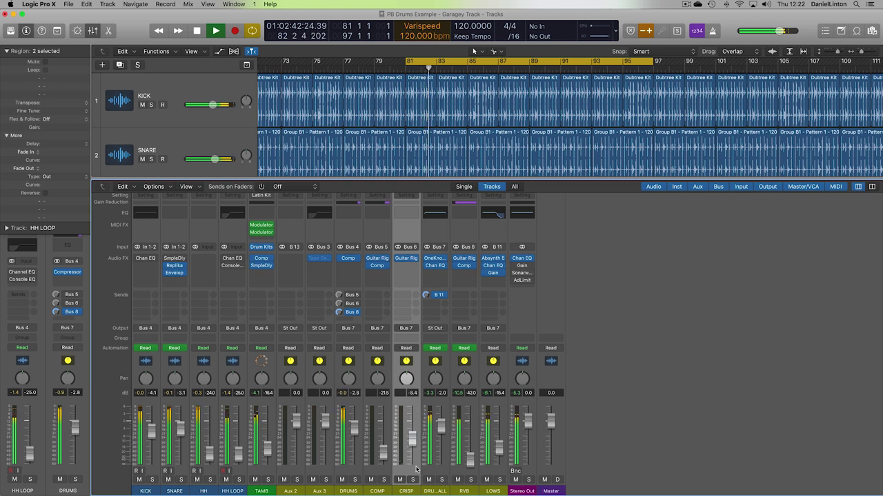
pyautogui.click(345, 294)
pyautogui.click(344, 304)
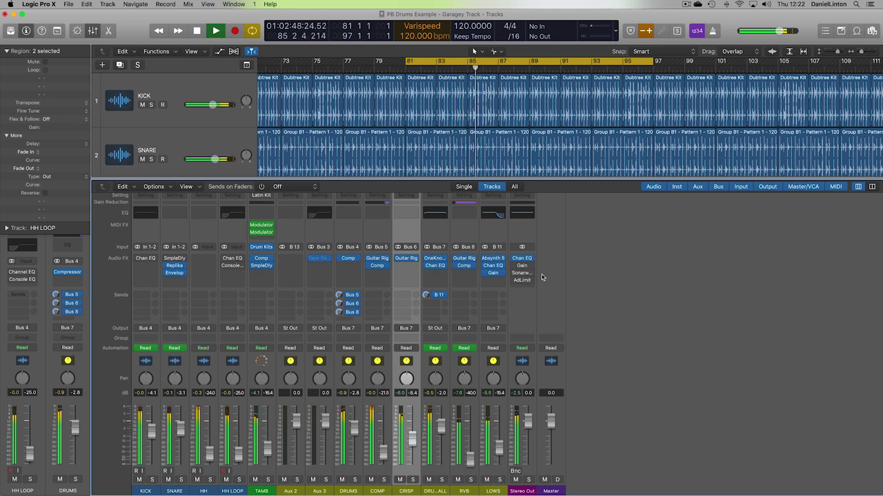
pyautogui.click(339, 312)
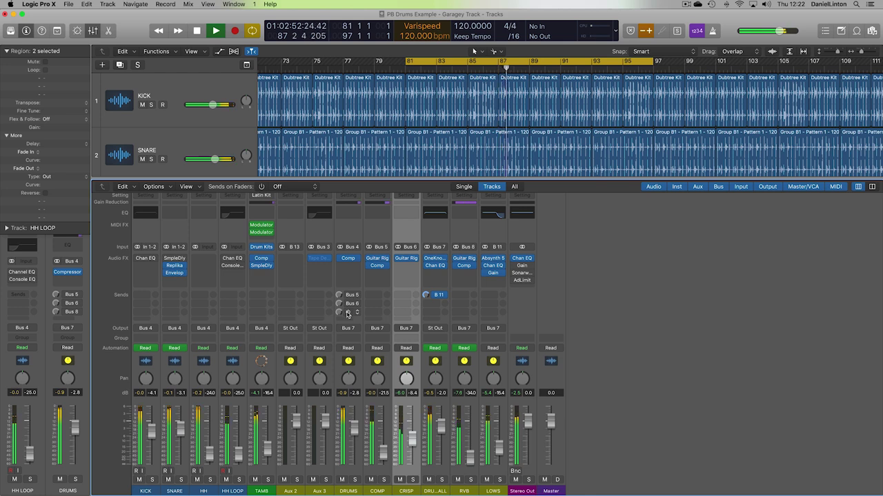
pyautogui.click(349, 296)
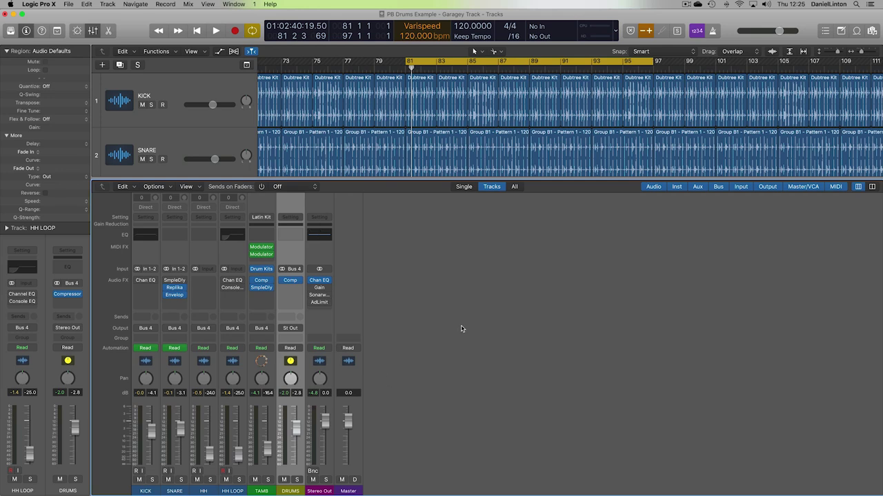
pyautogui.press('x')
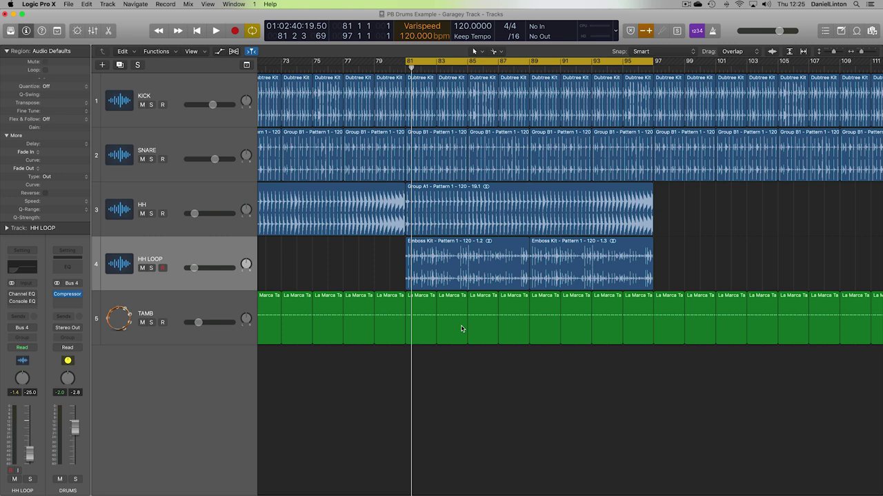
pyautogui.press('space')
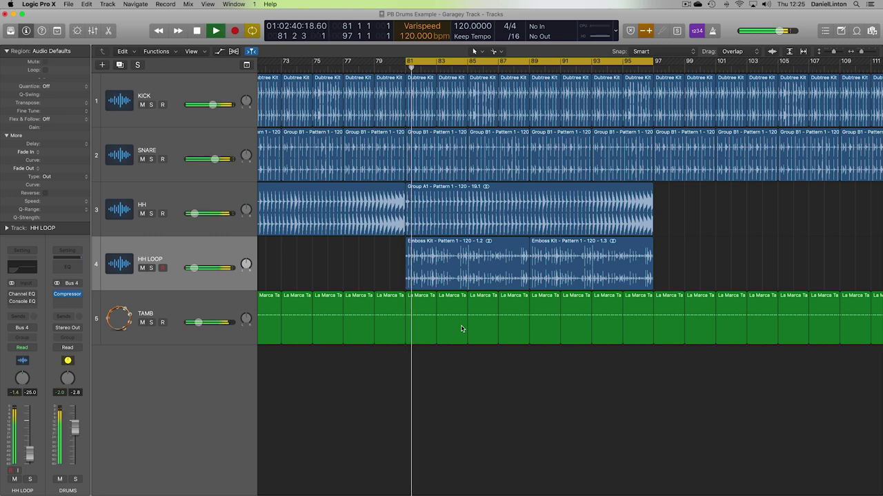
pyautogui.press('x')
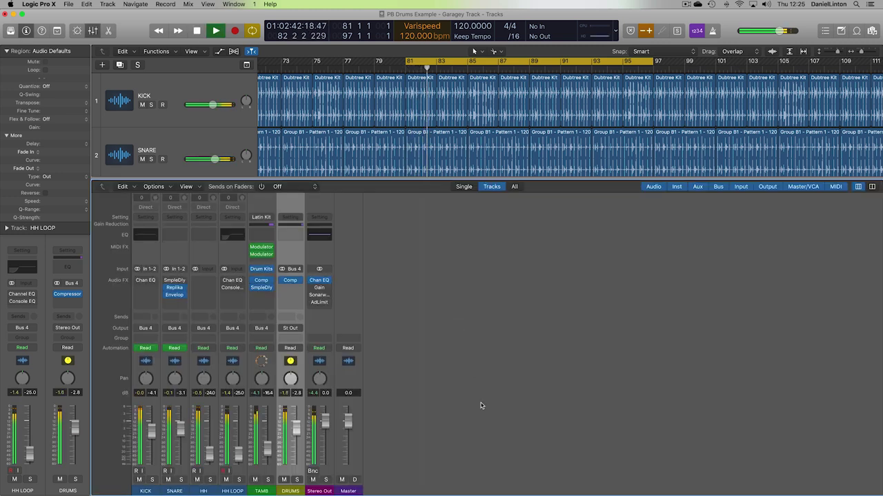
pyautogui.press('space')
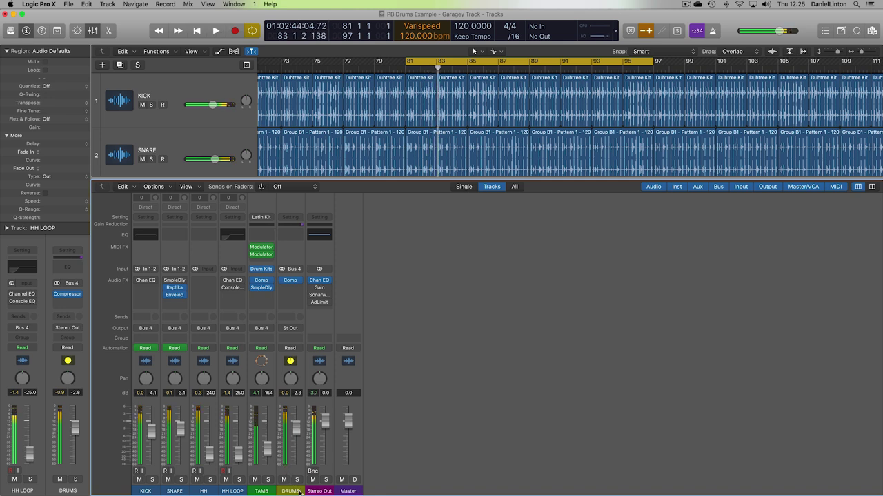
pyautogui.click(298, 492)
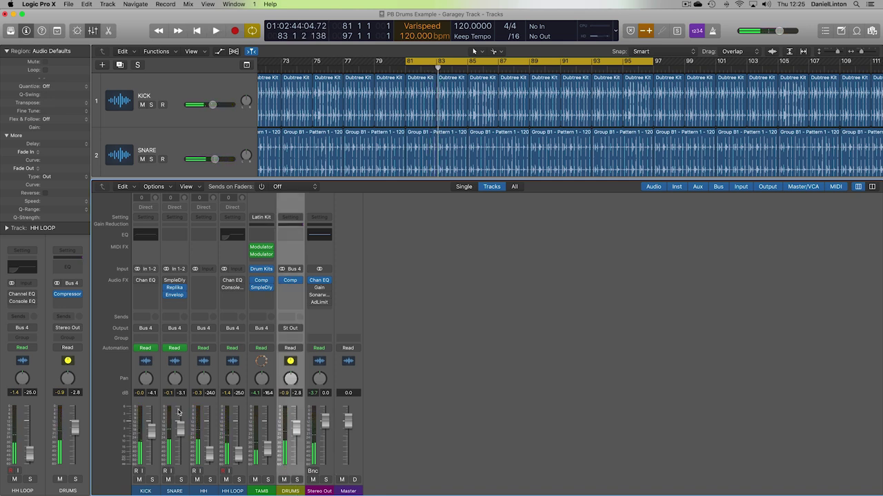
pyautogui.click(261, 491)
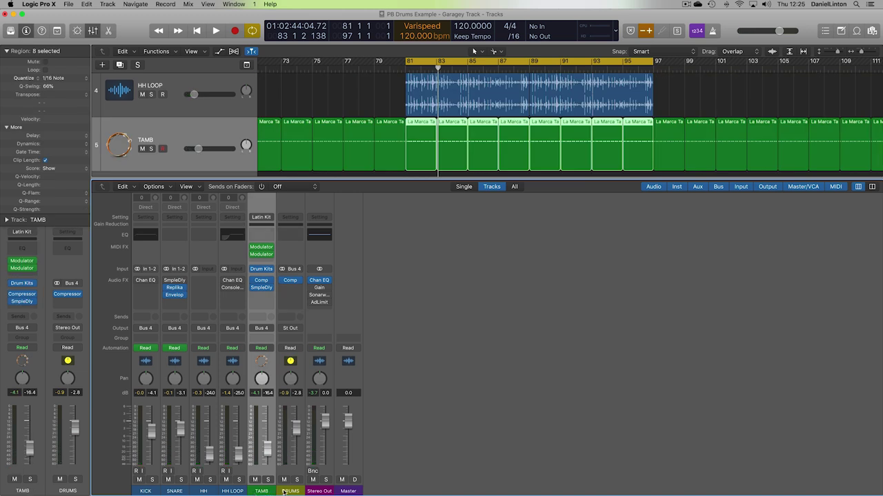
# Select the SNARE, HH, HH LOOP and TAMB channels and check where KICK is routed.
pyautogui.moveTo(283, 492); pyautogui.dragTo(148, 492)
pyautogui.click(145, 329)
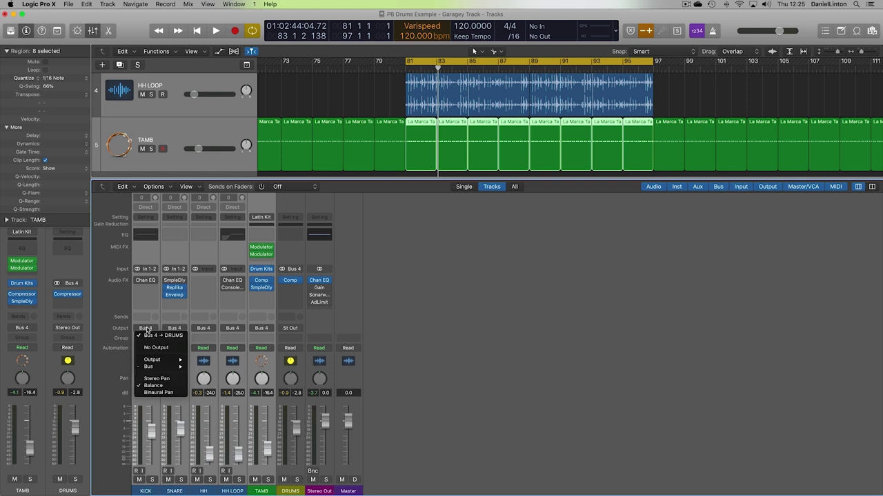
pyautogui.moveTo(152, 368)
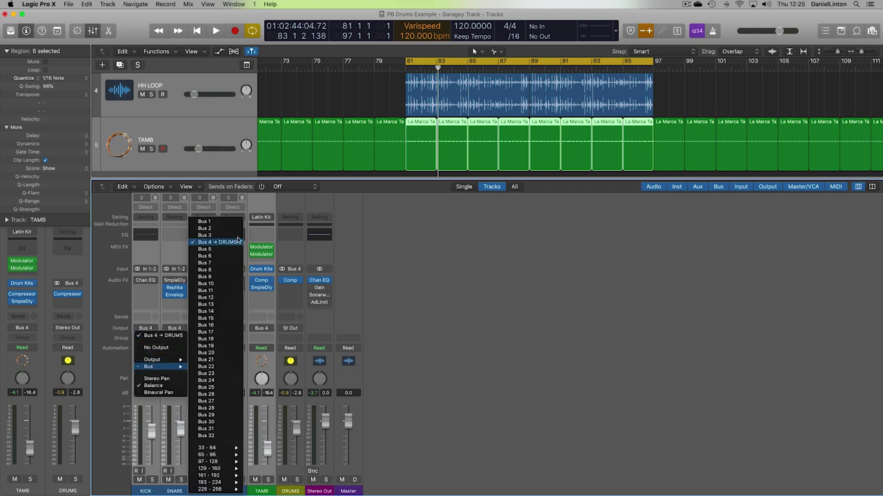
pyautogui.click(449, 314)
# Inspect the DRUMS Compressor, reselect DRUMS and switch the mixer to wide channel strips.
pyautogui.click(293, 491)
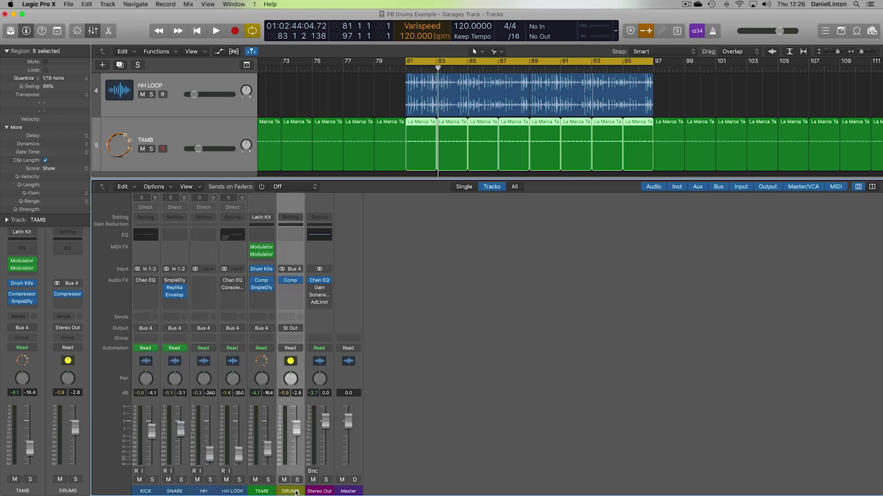
pyautogui.click(328, 213)
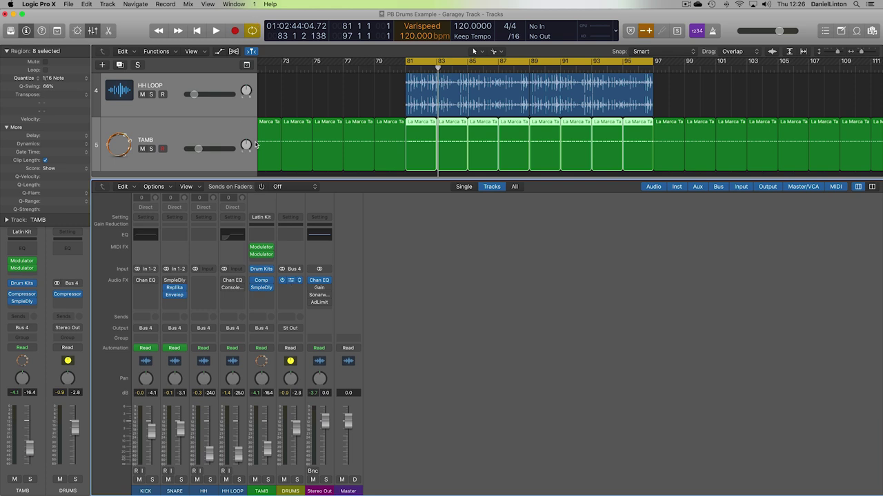
pyautogui.click(290, 280)
pyautogui.click(13, 25)
pyautogui.click(298, 491)
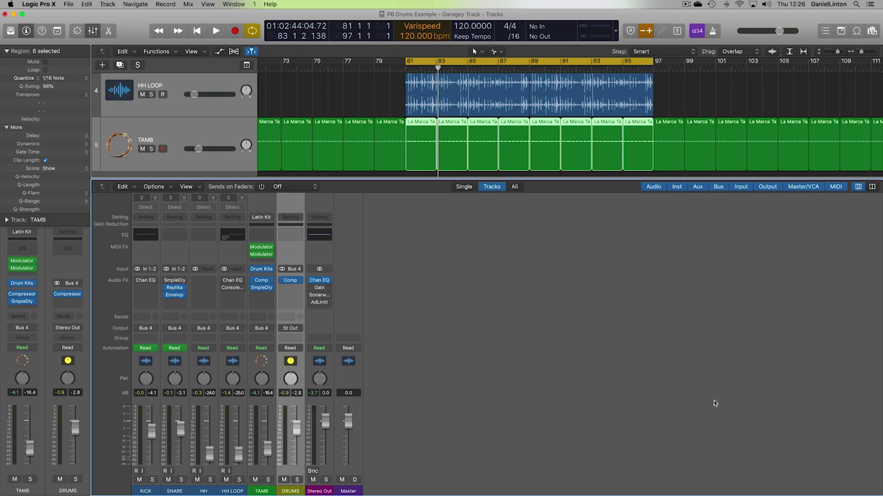
pyautogui.click(872, 187)
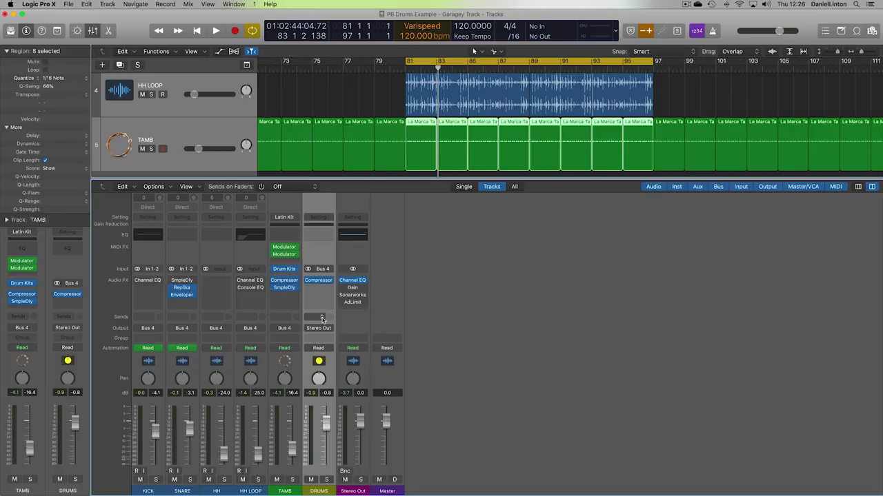
# Add a DRUMS send to Bus 5 at 0 dB and set it to pre-fader.
pyautogui.click(322, 318)
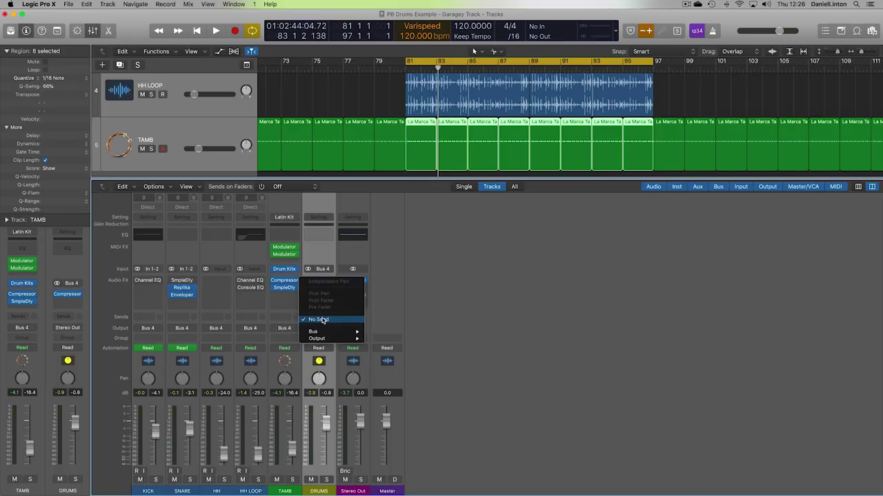
pyautogui.click(653, 335)
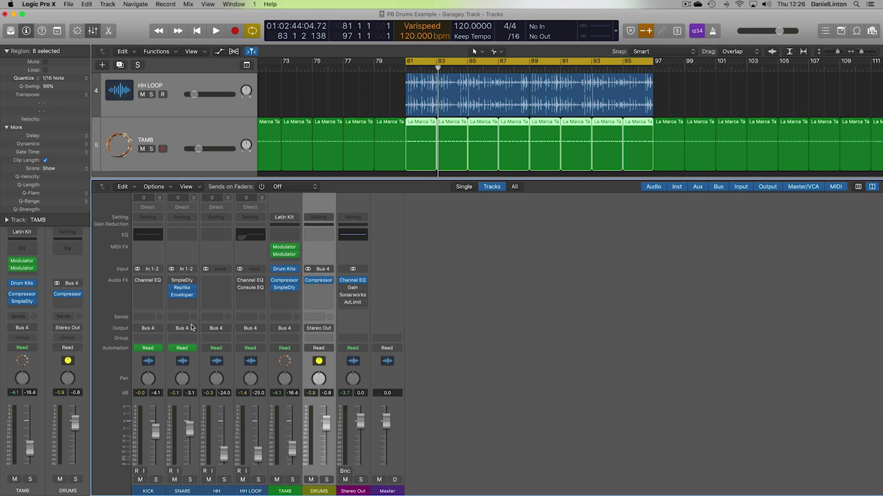
pyautogui.click(325, 317)
pyautogui.moveTo(328, 334)
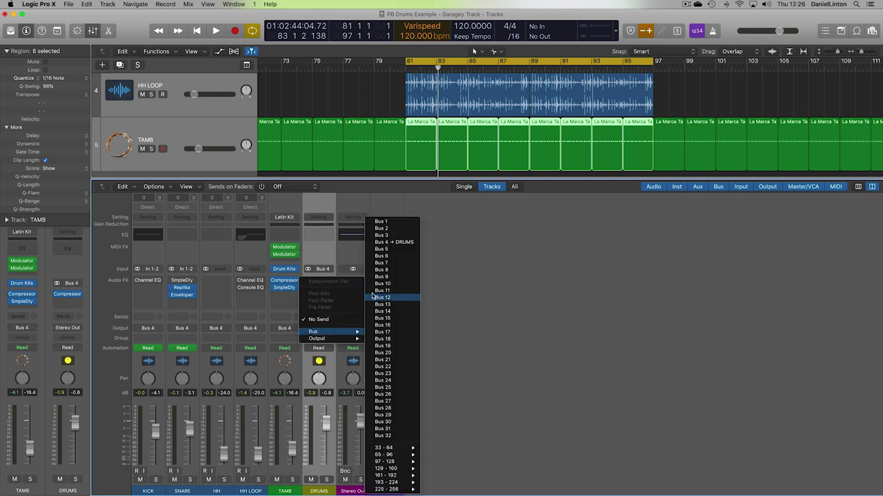
pyautogui.click(384, 250)
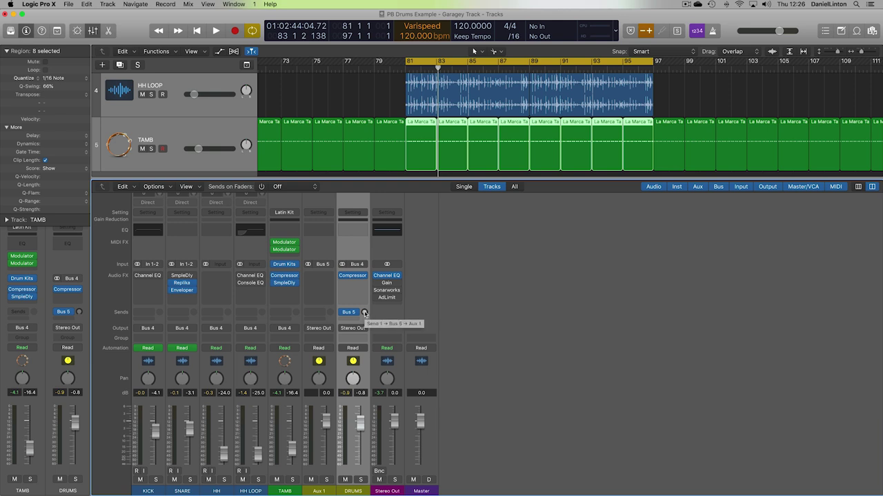
pyautogui.click(365, 313)
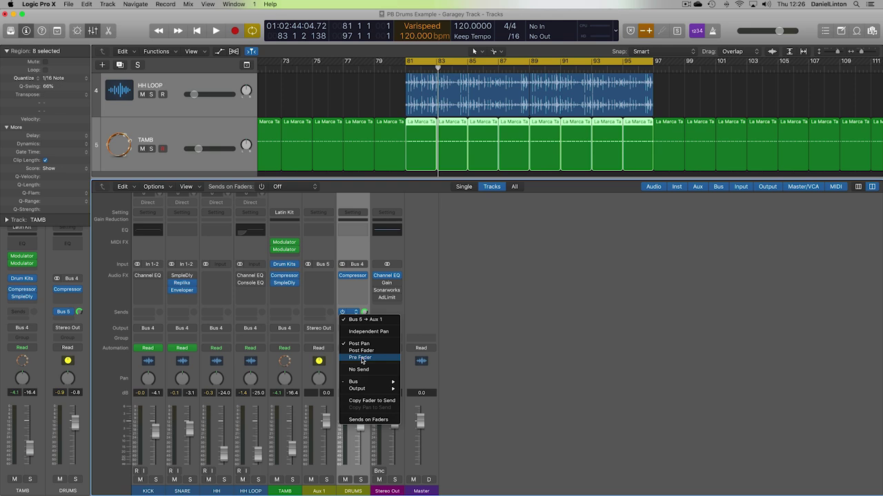
pyautogui.click(361, 358)
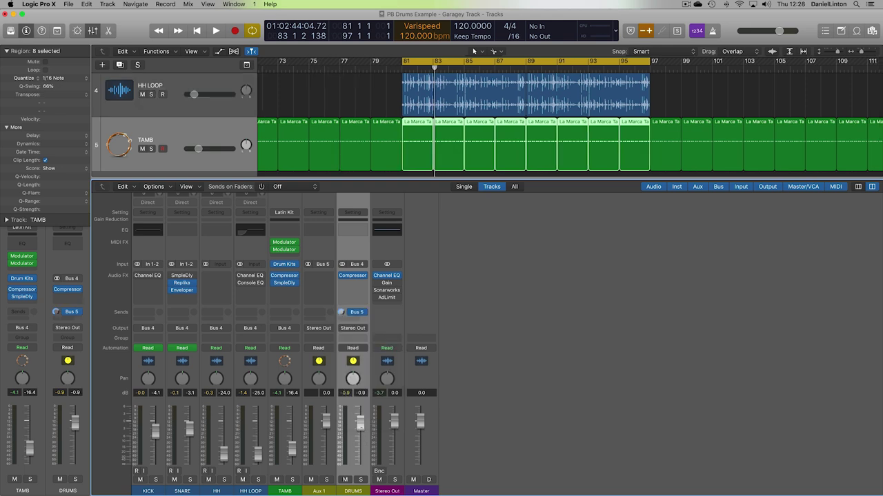
# Pull the DRUMS fader down to -∞ while auditioning the Aux 1 return from bar 81.
pyautogui.moveTo(360, 441); pyautogui.dragTo(360, 476)
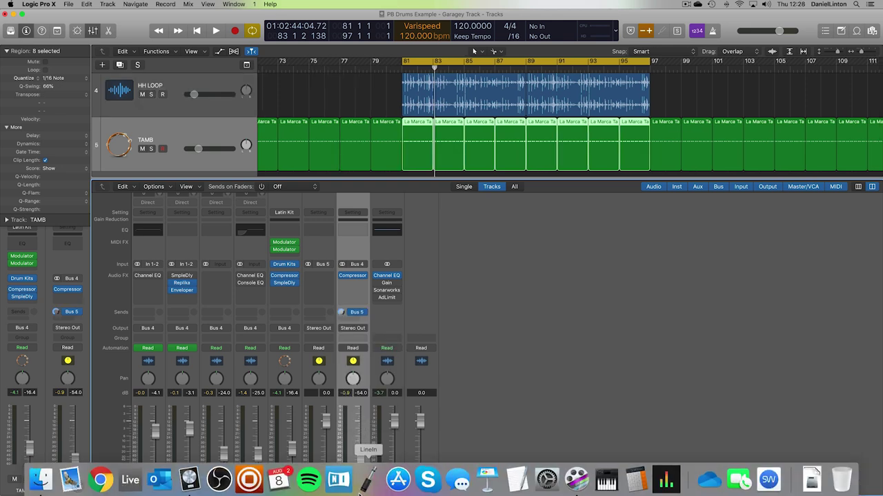
pyautogui.press('space')
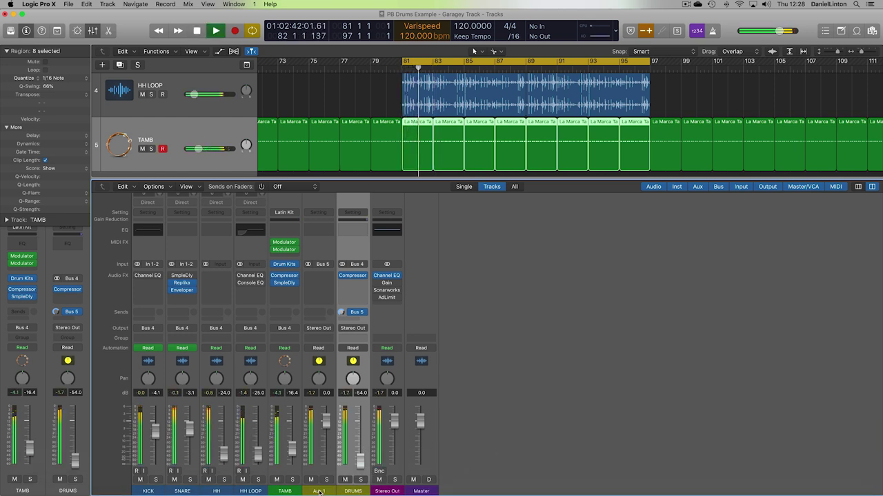
pyautogui.click(325, 431)
pyautogui.press('space')
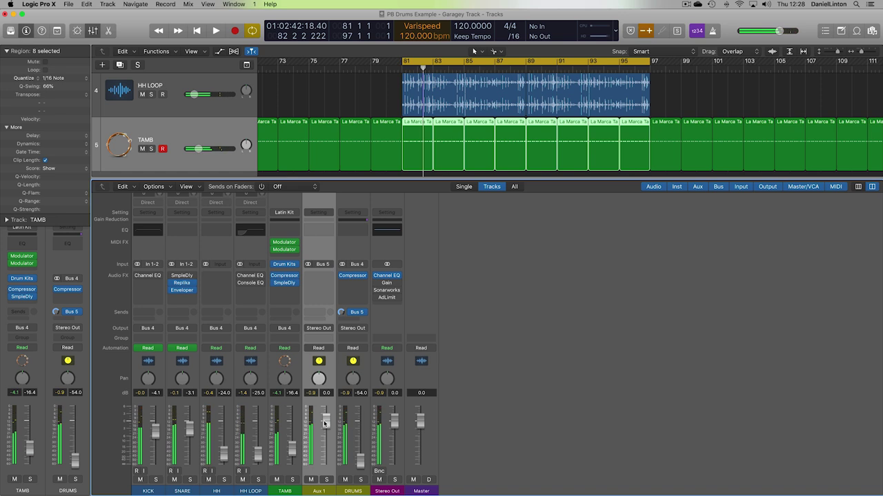
pyautogui.press('space')
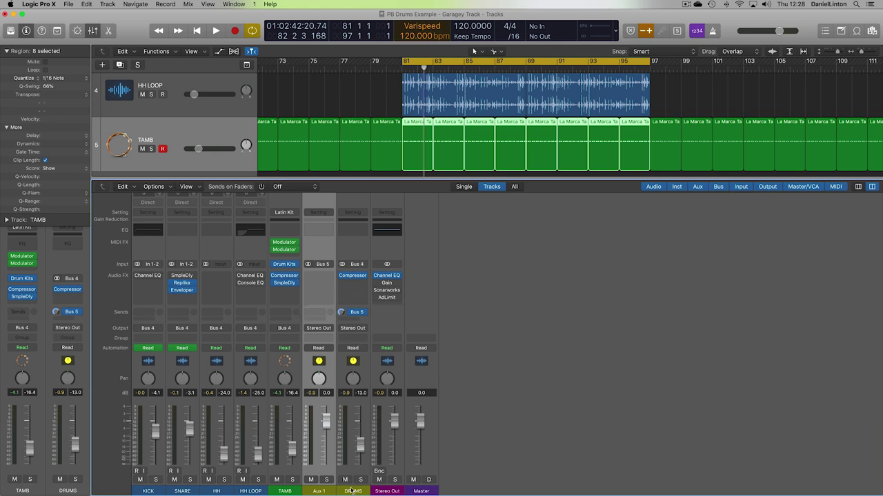
pyautogui.moveTo(360, 447); pyautogui.dragTo(378, 466)
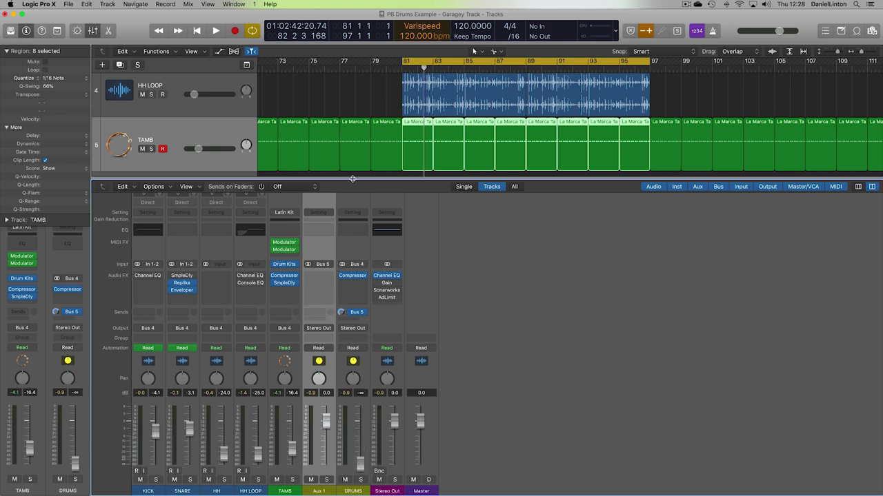
# Browse the Aux 1 Audio FX plug-in list and close it without adding an effect.
pyautogui.click(318, 277)
pyautogui.moveTo(360, 345)
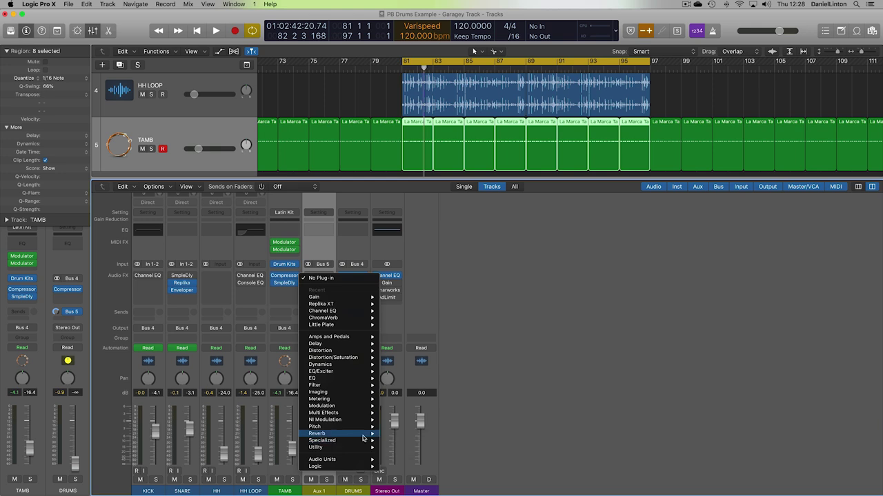
pyautogui.moveTo(364, 433)
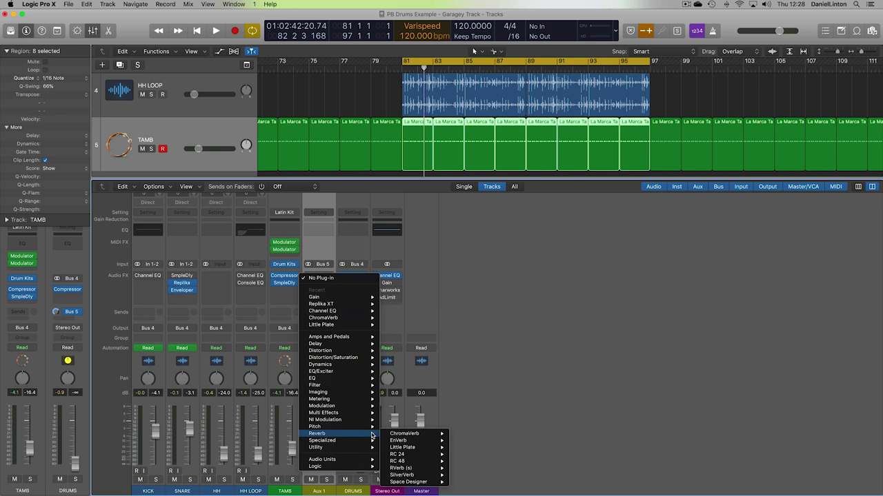
pyautogui.click(499, 400)
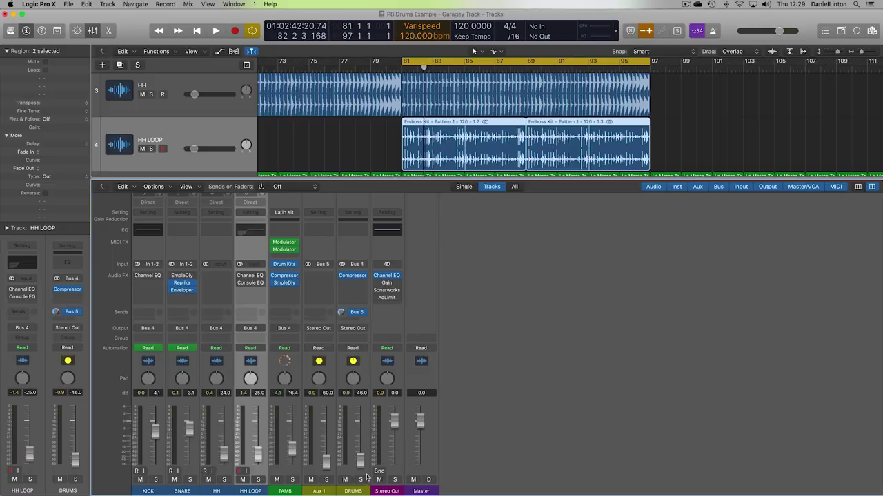
# Select the Aux 1 channel strip.
pyautogui.click(320, 491)
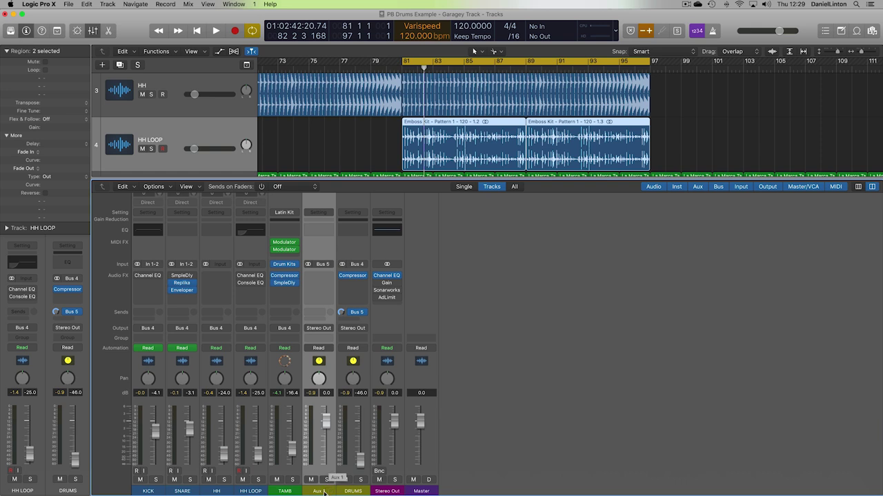
# Rename Aux 1 to A and insert Guitar Rig 5 MFX in stereo on it.
pyautogui.press('BackSpace')
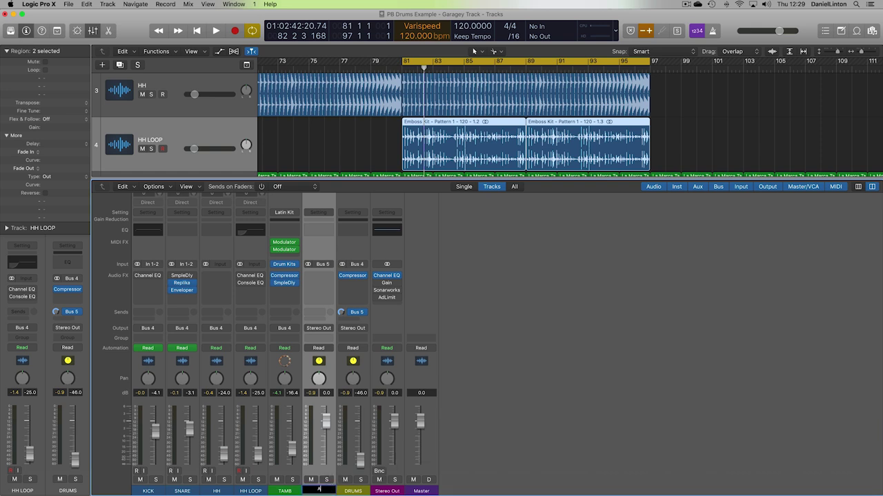
pyautogui.click(328, 278)
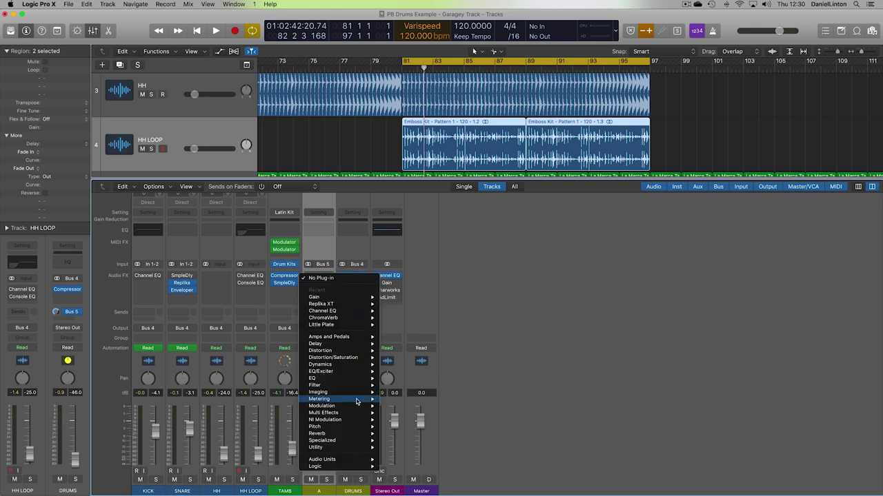
pyautogui.moveTo(357, 402)
pyautogui.moveTo(331, 460)
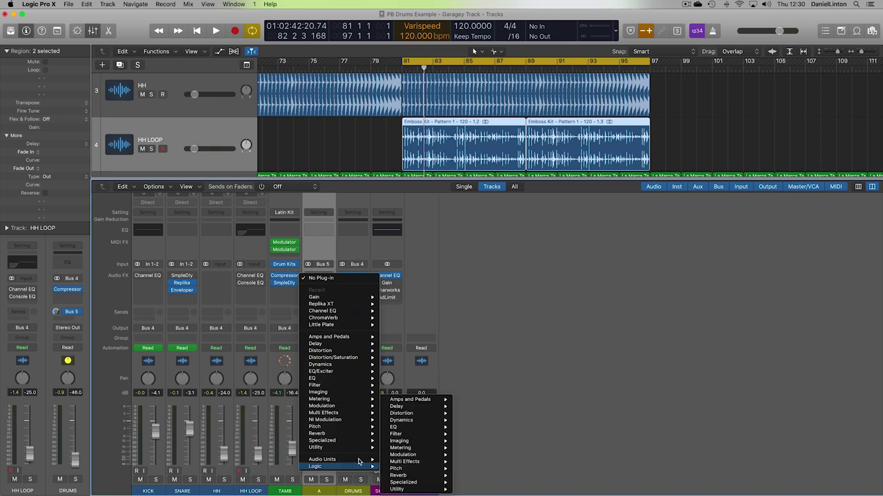
pyautogui.moveTo(421, 448)
pyautogui.moveTo(520, 359)
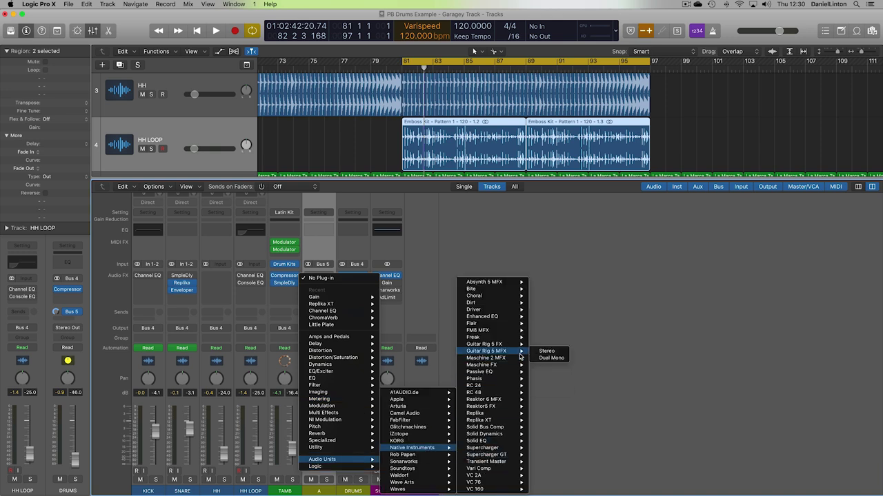
pyautogui.click(545, 352)
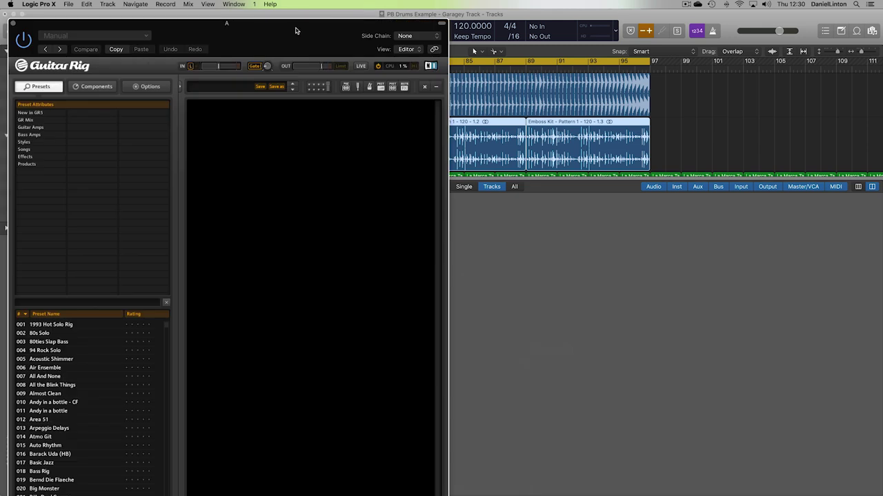
pyautogui.moveTo(295, 31); pyautogui.dragTo(646, 26)
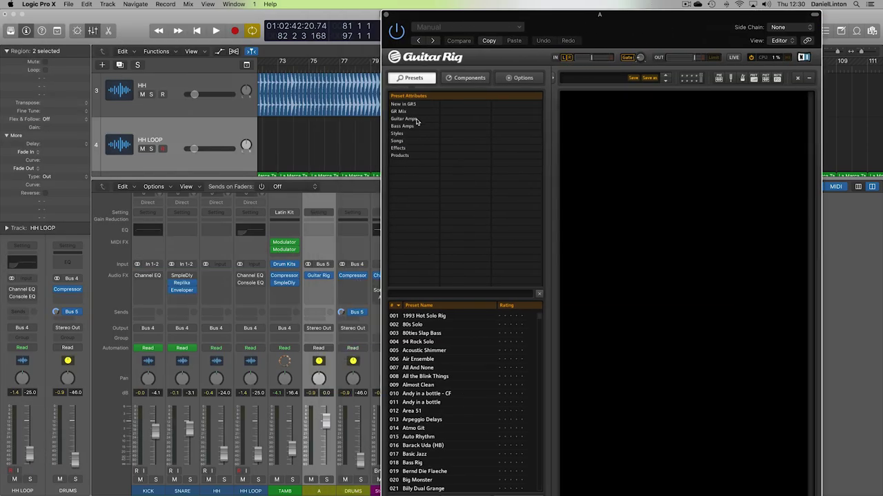
# Load the Heavy Compression effects preset in Guitar Rig 5, found by searching 'comp'.
pyautogui.click(474, 78)
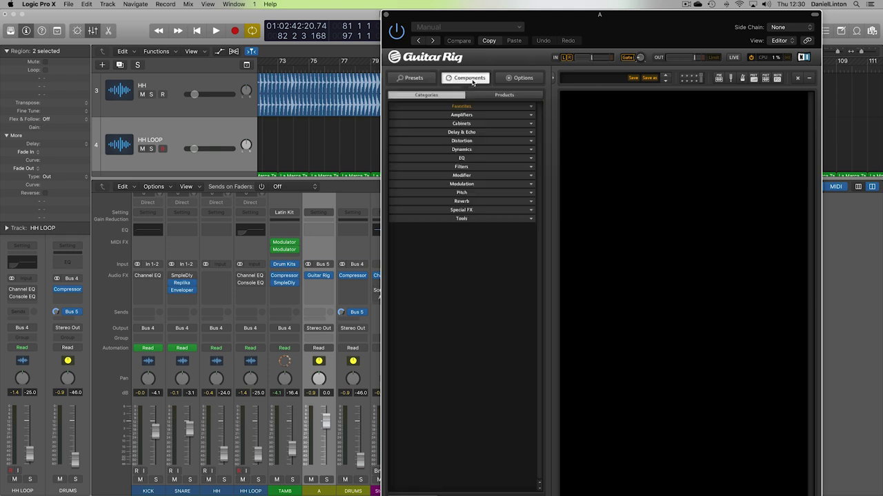
pyautogui.click(414, 78)
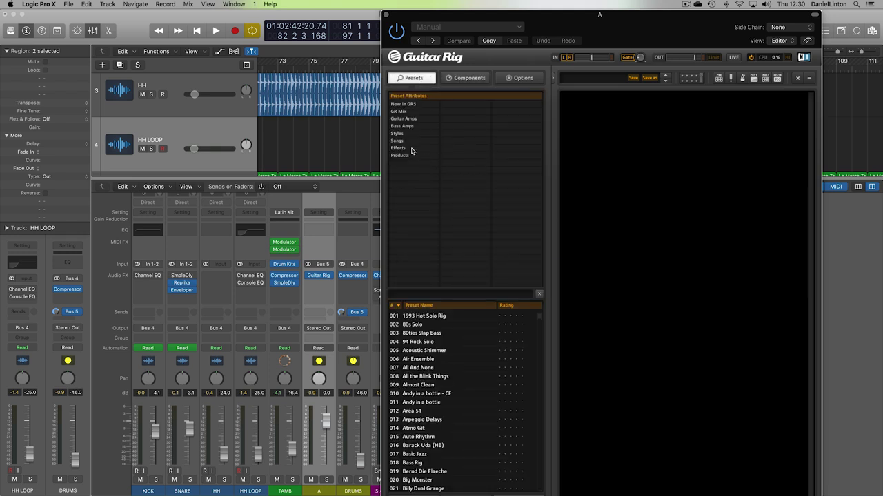
pyautogui.click(412, 149)
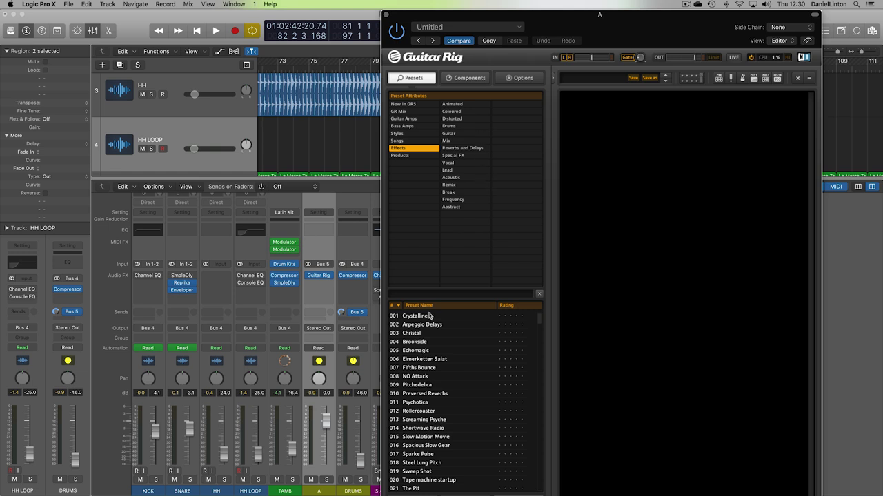
pyautogui.write('comp')
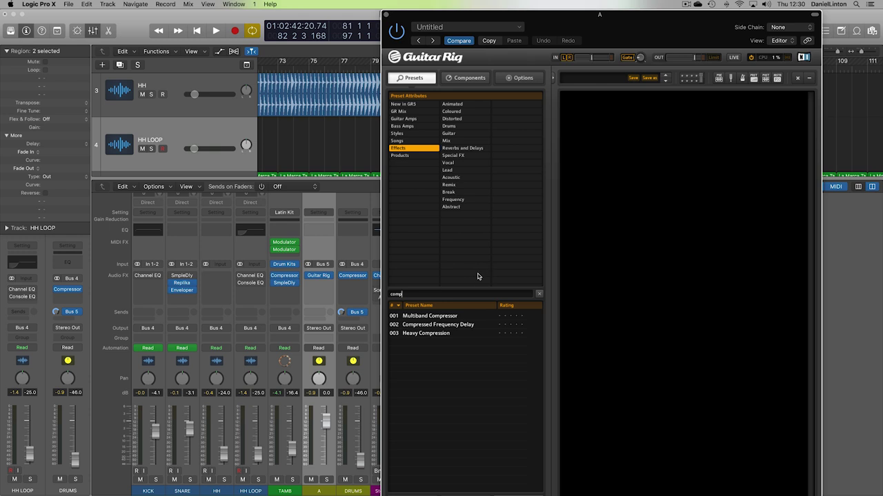
pyautogui.click(430, 334)
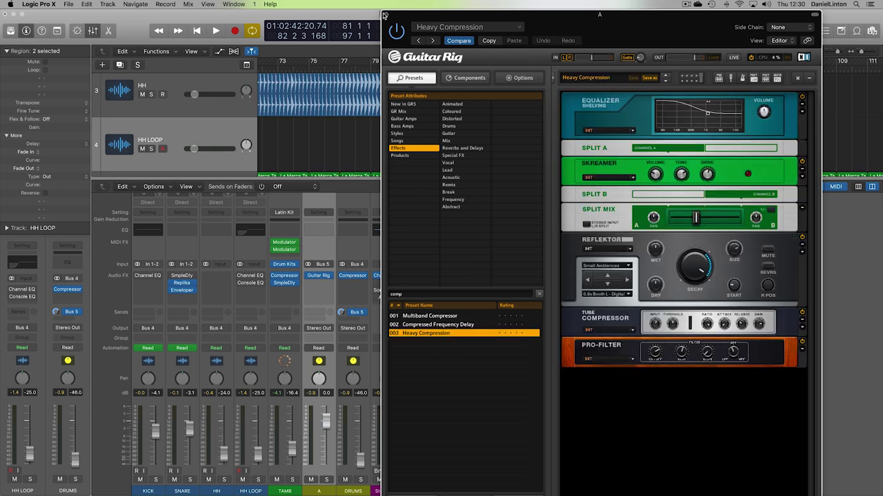
pyautogui.click(387, 15)
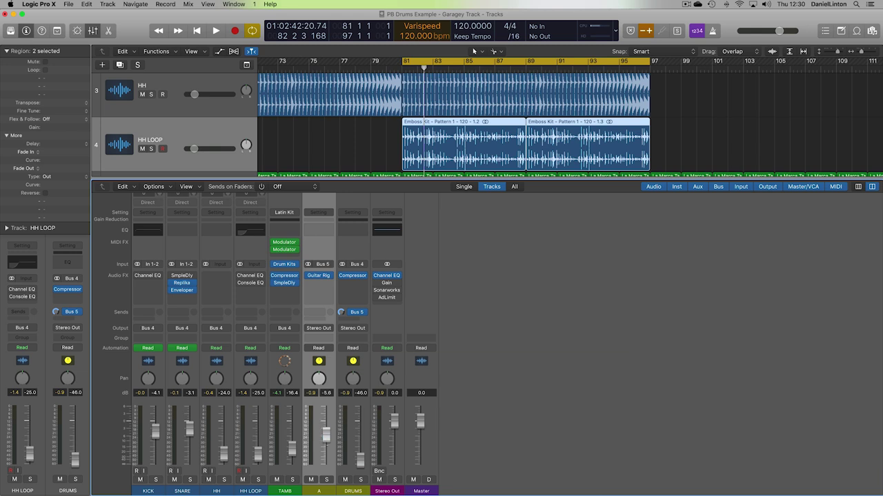
# Silence the DRUMS fader and start playback, nudging channel A's level up.
pyautogui.moveTo(358, 460); pyautogui.dragTo(352, 461)
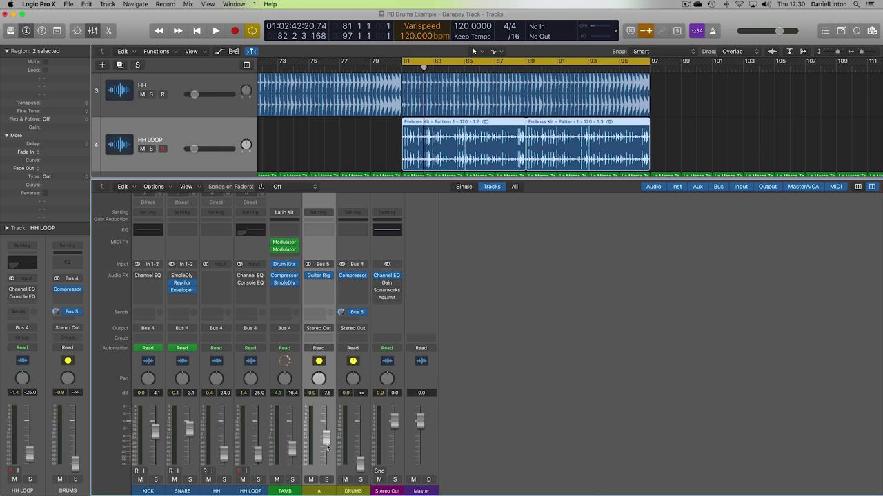
pyautogui.press('space')
pyautogui.moveTo(328, 448); pyautogui.dragTo(329, 435)
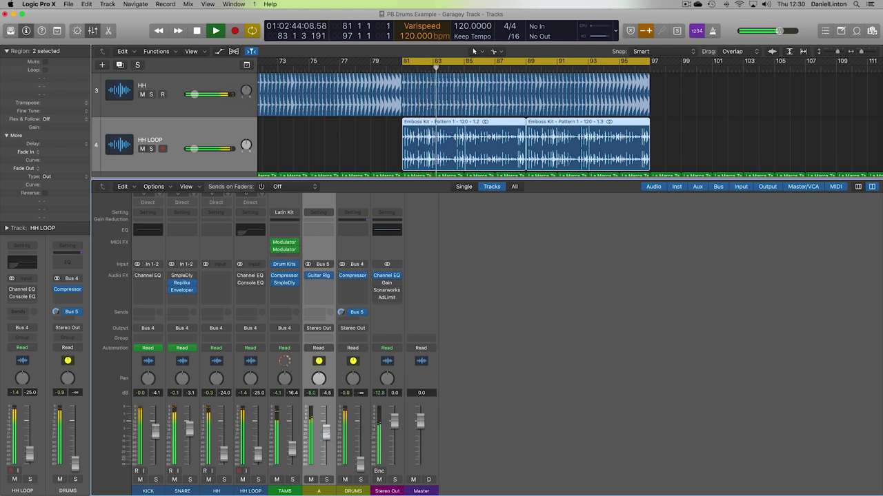
# Settle channel A's Guitar Rig return at about −12.4 dB while listening, then stop playback.
pyautogui.click(321, 277)
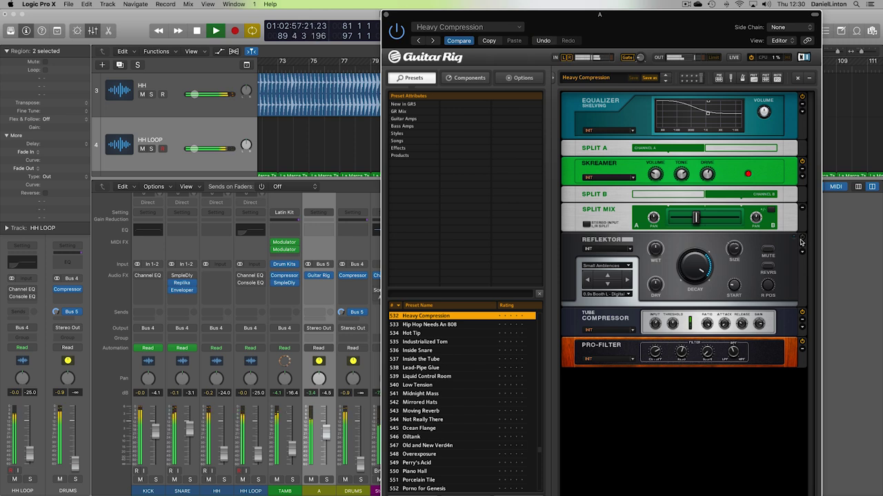
pyautogui.moveTo(329, 435); pyautogui.dragTo(328, 438)
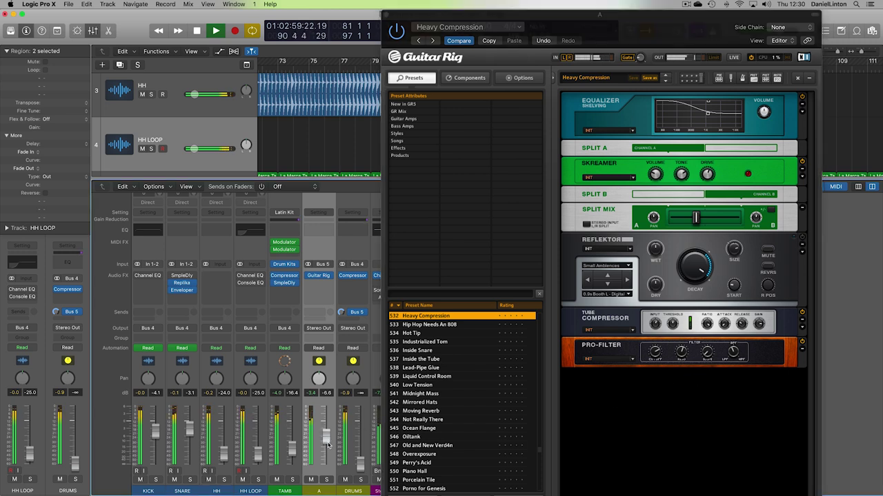
pyautogui.click(387, 15)
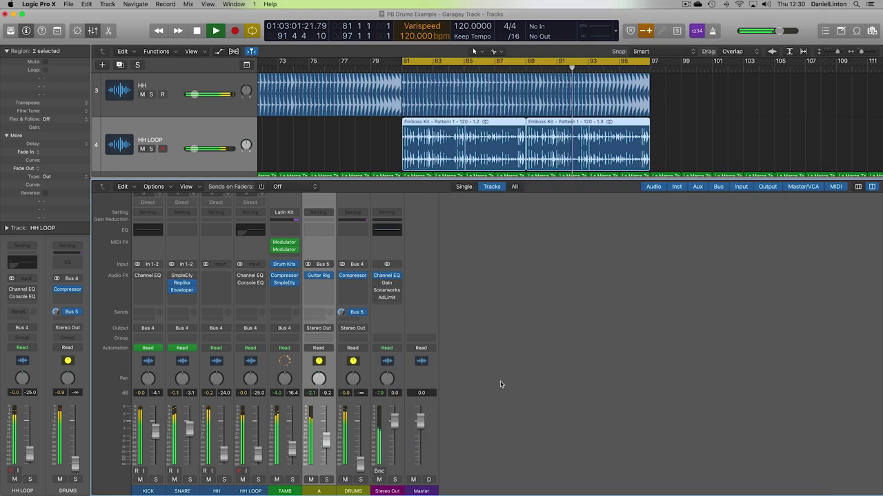
pyautogui.press('space')
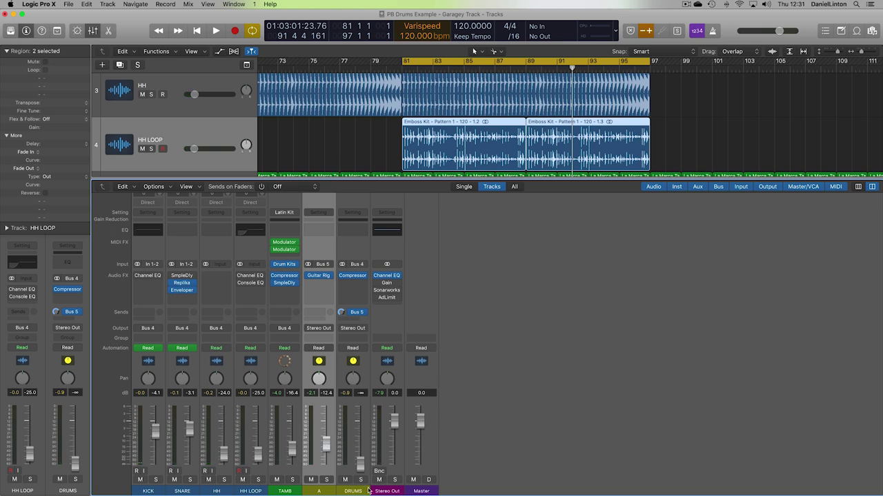
pyautogui.click(363, 493)
pyautogui.click(322, 491)
# Reset the DRUMS fader to 0 dB and start playback.
pyautogui.keyDown('alt'); pyautogui.click(359, 468); pyautogui.keyUp('alt')
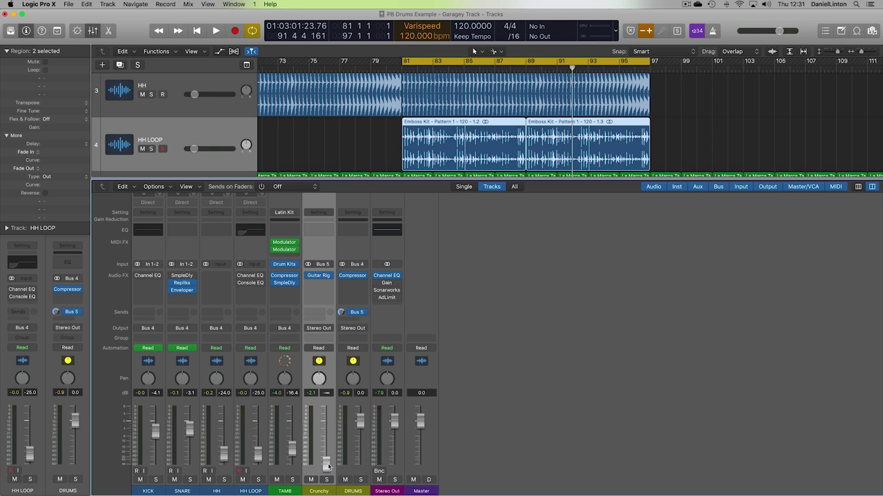
pyautogui.click(367, 490)
pyautogui.press('space')
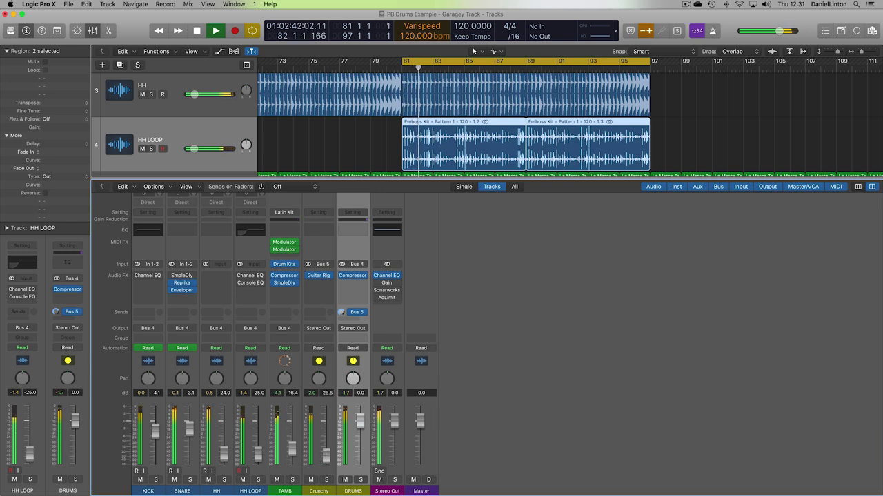
# Trim the Crunchy return to -20.0 dB and add a second DRUMS send to Bus 6.
pyautogui.moveTo(327, 454); pyautogui.dragTo(328, 451)
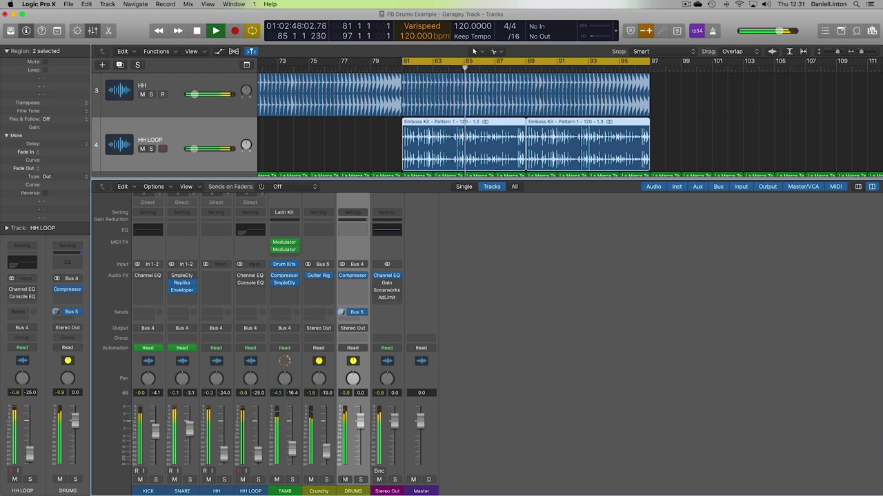
pyautogui.moveTo(327, 452)
pyautogui.mouseDown()
pyautogui.moveTo(326, 468)
pyautogui.moveTo(326, 453)
pyautogui.mouseUp()
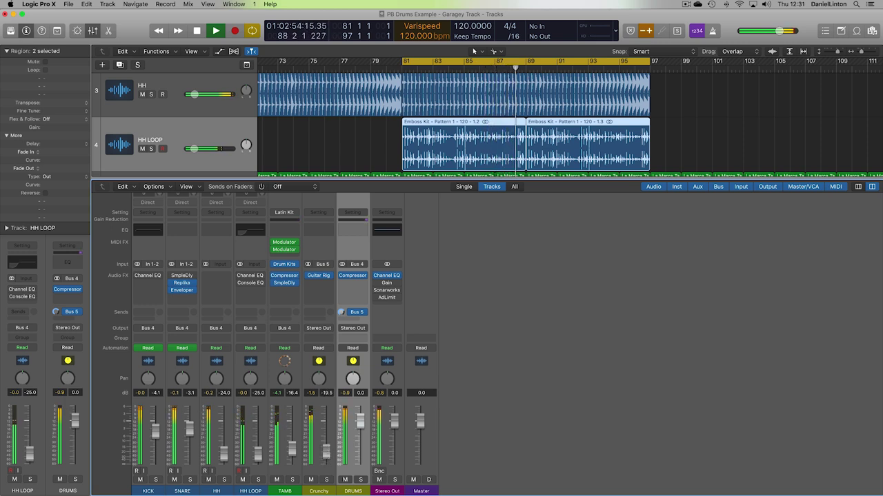
pyautogui.click(351, 320)
pyautogui.moveTo(365, 331)
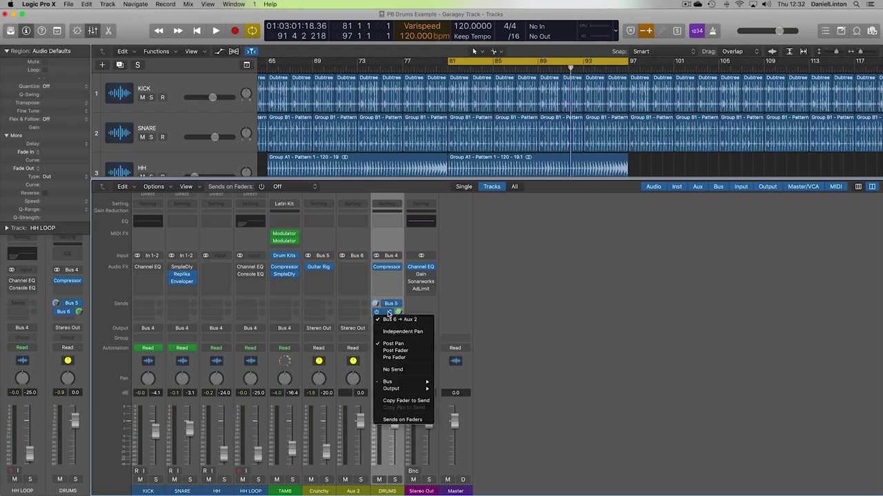
# Make the DRUMS Bus 6 send pre-fader, solo Aux 2, and start playback.
pyautogui.click(402, 359)
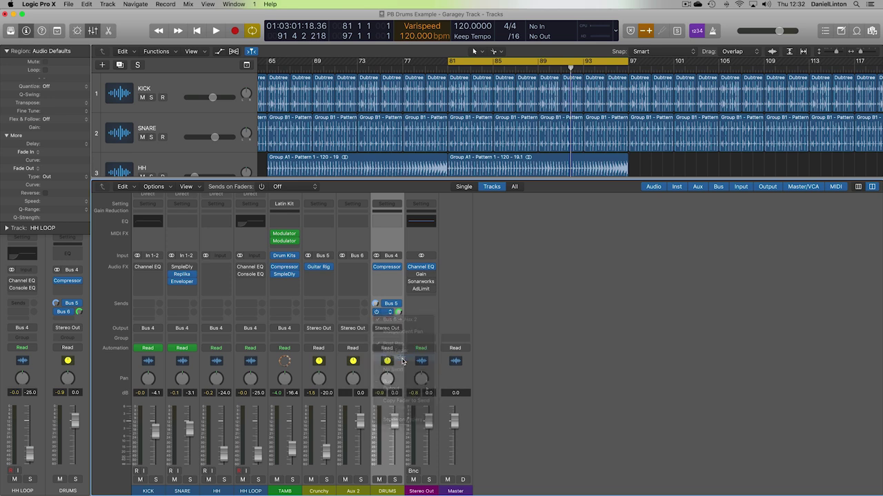
pyautogui.click(361, 490)
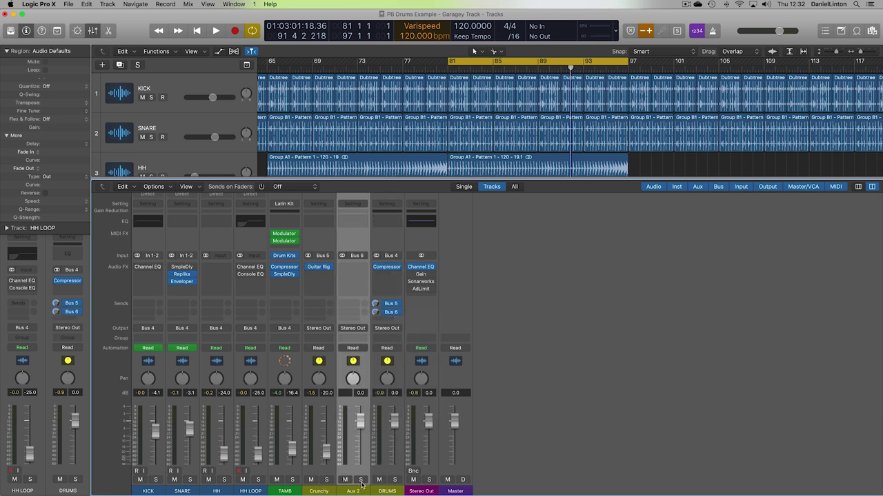
pyautogui.click(360, 480)
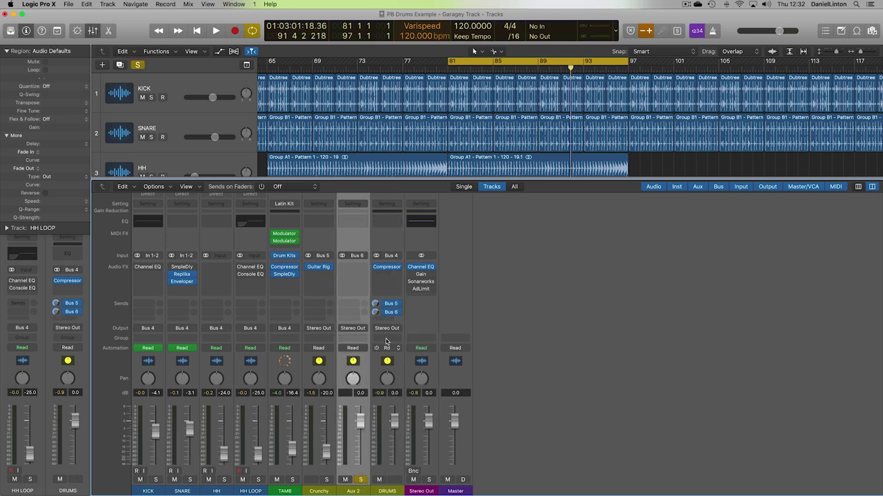
pyautogui.press('space')
# Insert a stereo Step FX on Aux 2 and move its window into view.
pyautogui.click(358, 268)
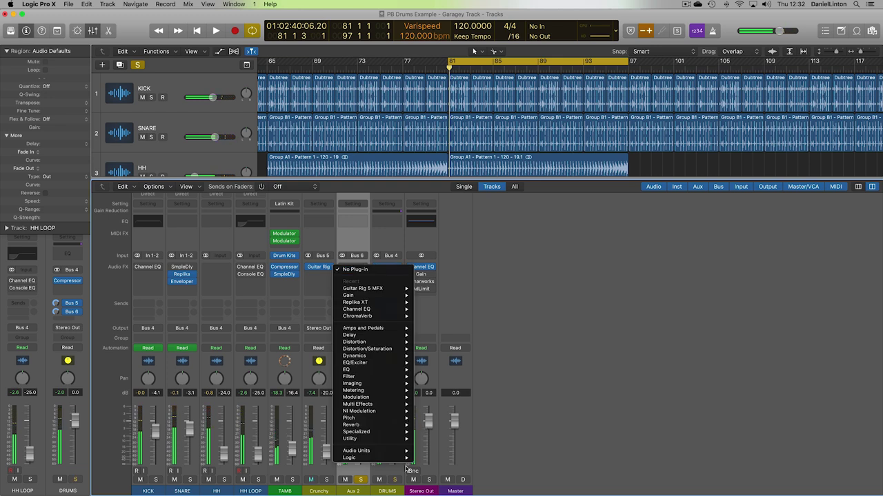
pyautogui.moveTo(398, 412)
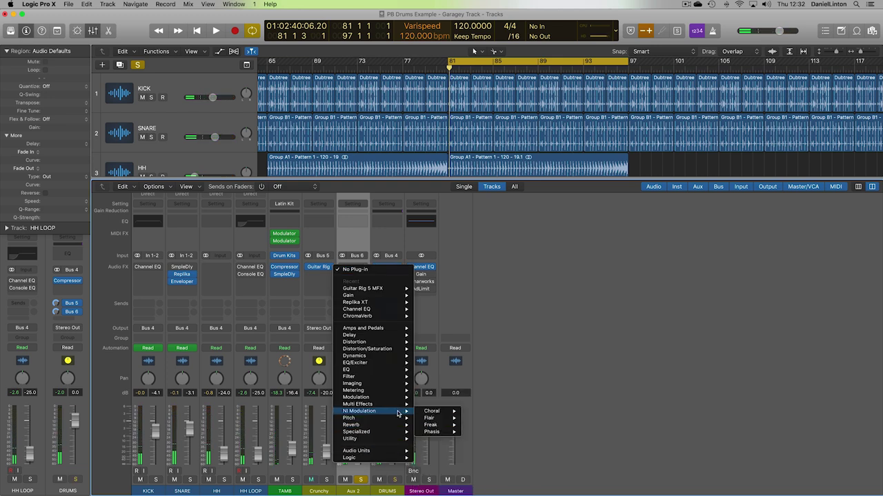
pyautogui.moveTo(457, 412)
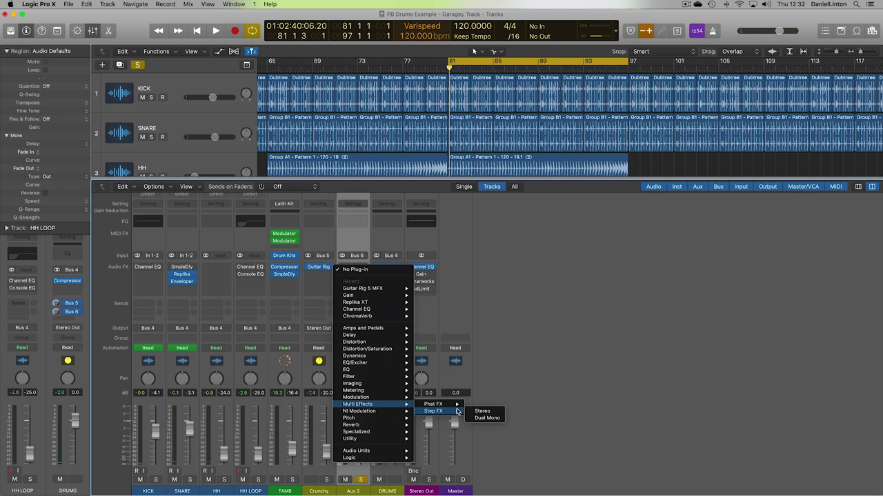
pyautogui.click(498, 411)
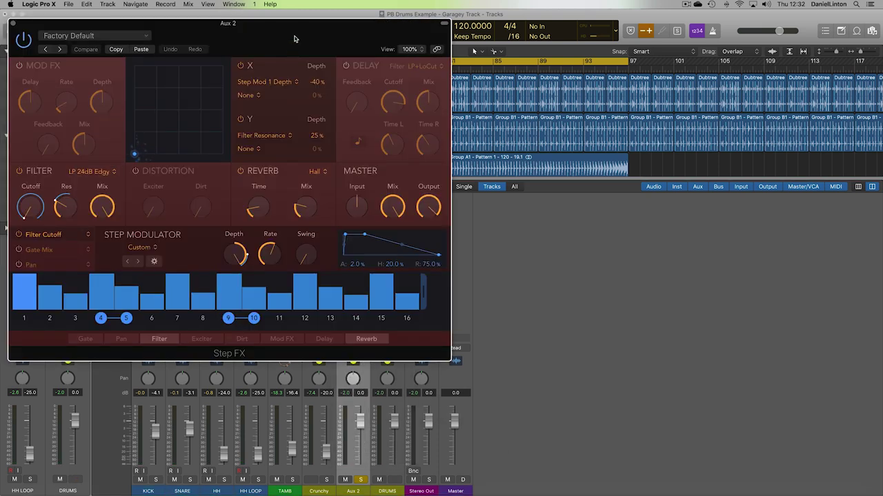
pyautogui.moveTo(101, 15); pyautogui.dragTo(389, 78)
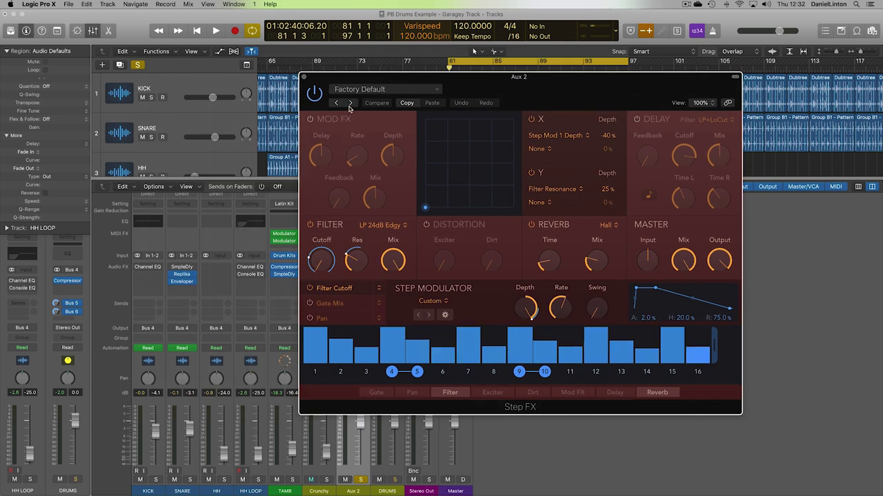
# Step through Step FX presets like Brittle Spike and Bubbling Shimmer, settling on Broken Echoes.
pyautogui.click(350, 103)
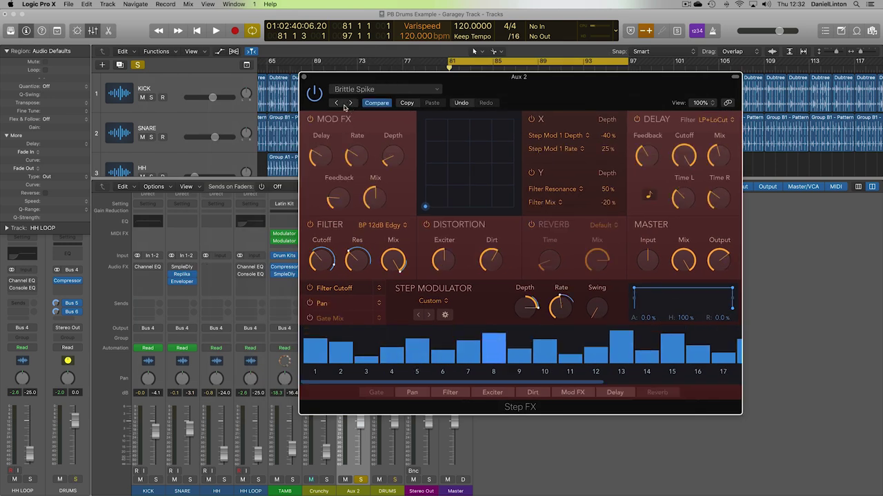
pyautogui.click(351, 103)
pyautogui.click(352, 104)
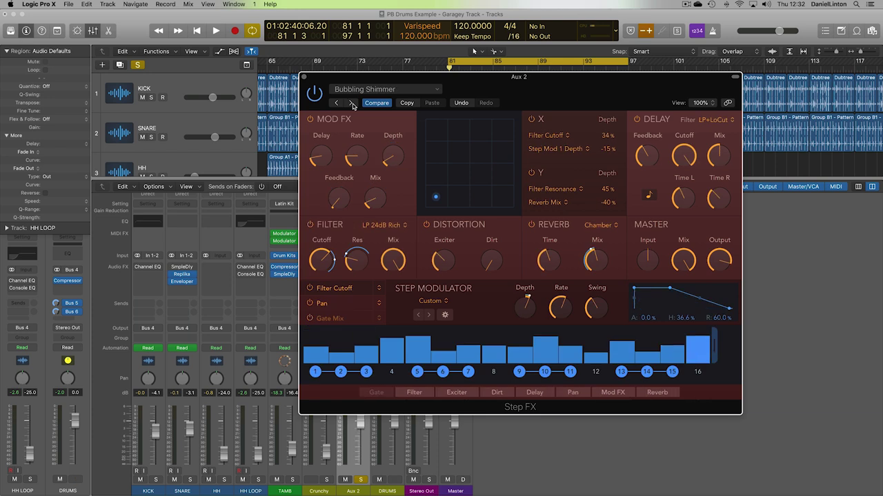
pyautogui.click(337, 103)
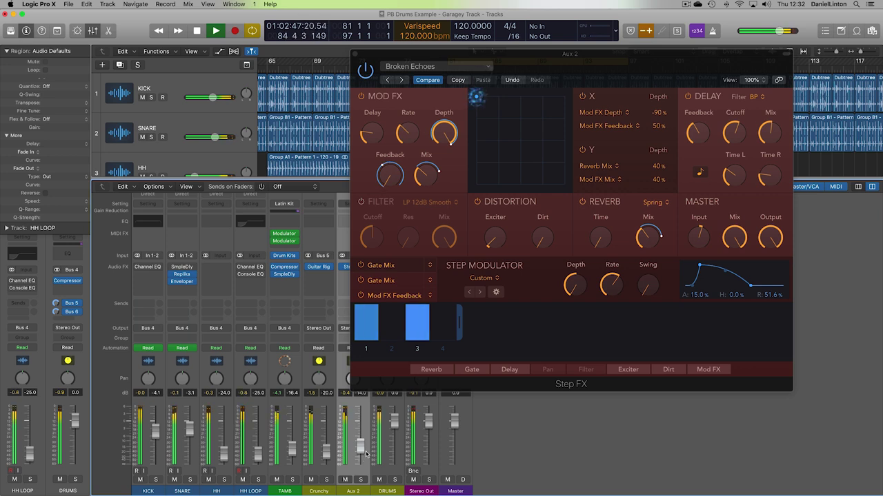
# Set the Aux 2 fader to about −13.2 dB and close the Step FX window.
pyautogui.moveTo(361, 450); pyautogui.dragTo(361, 445)
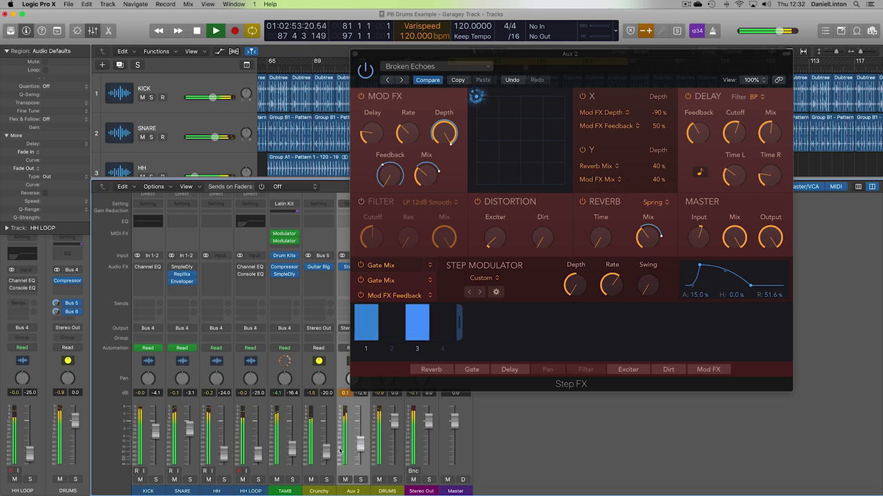
pyautogui.moveTo(371, 453); pyautogui.dragTo(375, 469)
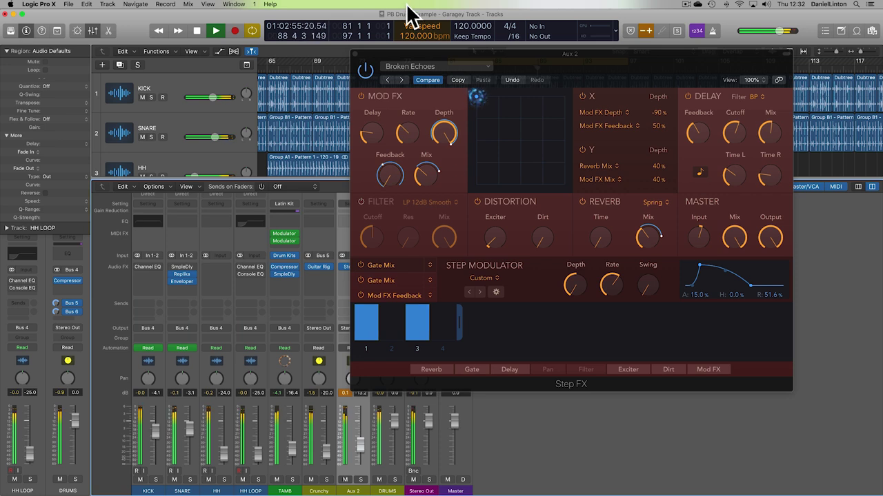
pyautogui.click(355, 54)
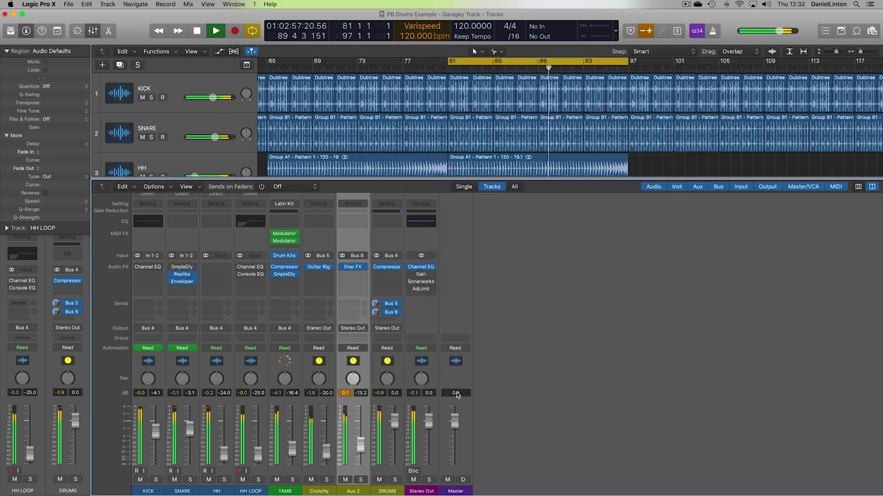
# Route a third DRUMS send to Bus 7, creating the Aux 3 return.
pyautogui.click(384, 320)
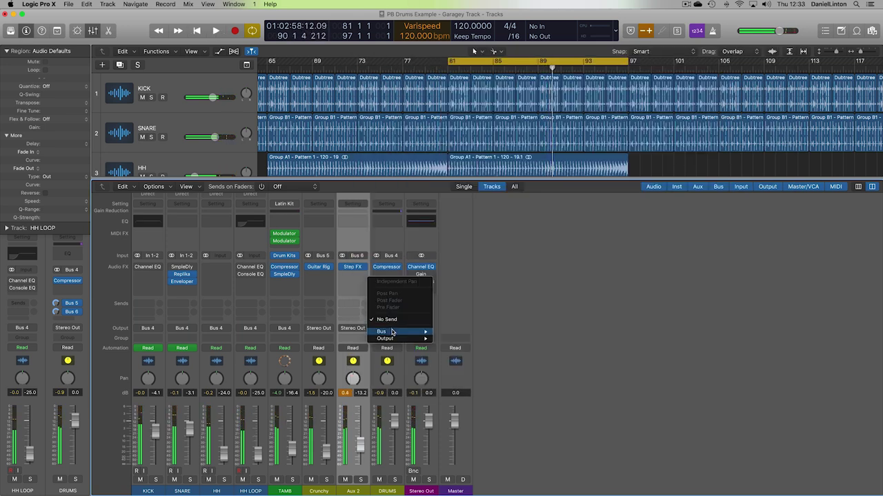
pyautogui.moveTo(391, 332)
pyautogui.click(449, 263)
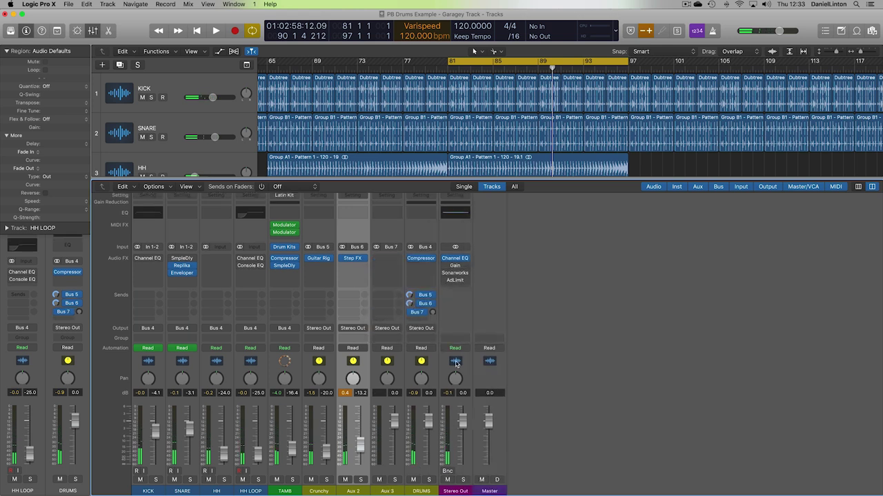
pyautogui.click(427, 315)
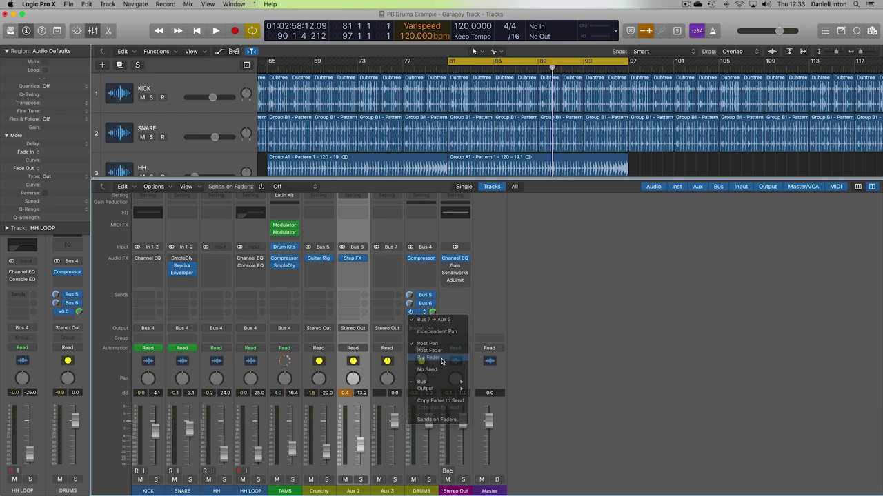
pyautogui.click(427, 381)
# Insert a stereo Space Designer reverb on Aux 3.
pyautogui.click(393, 493)
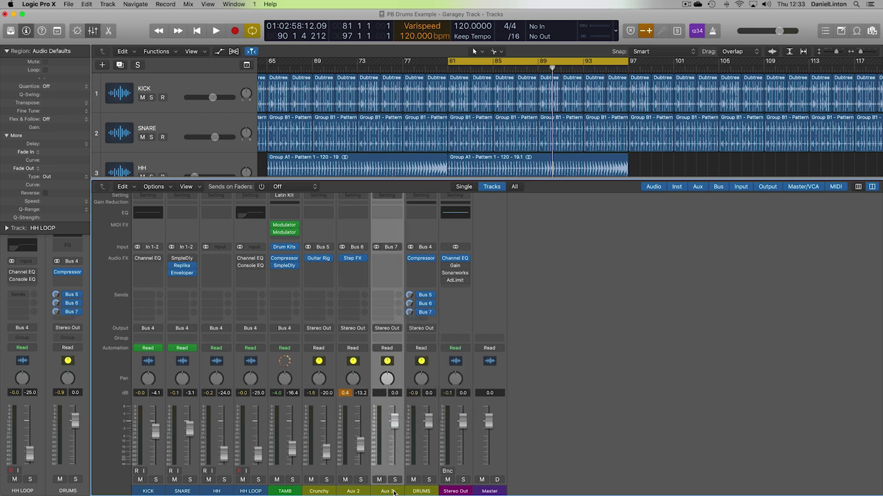
pyautogui.click(397, 261)
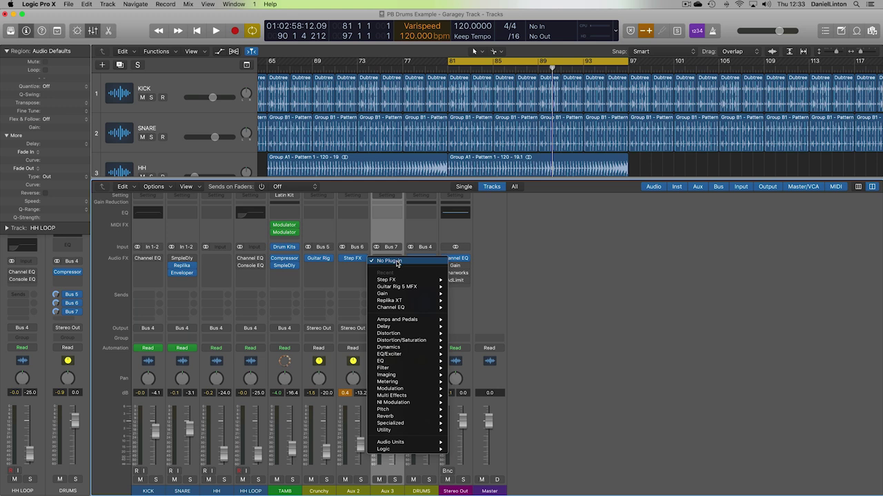
pyautogui.moveTo(414, 418)
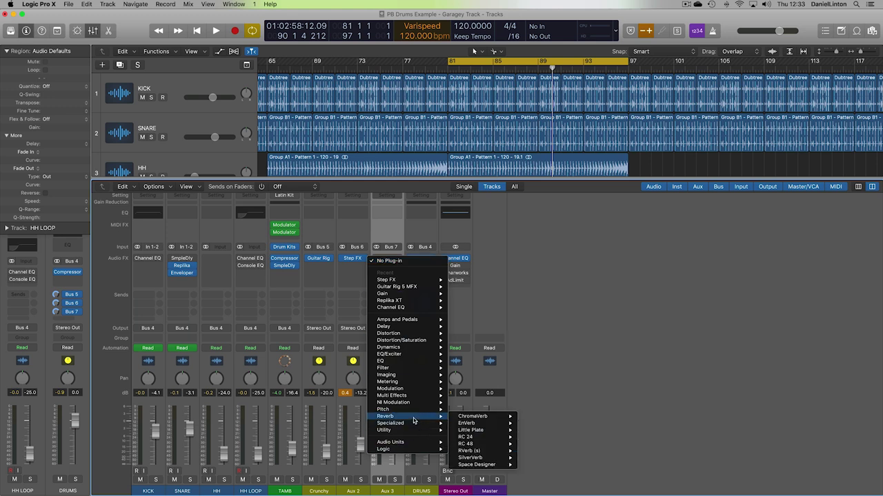
pyautogui.moveTo(480, 470)
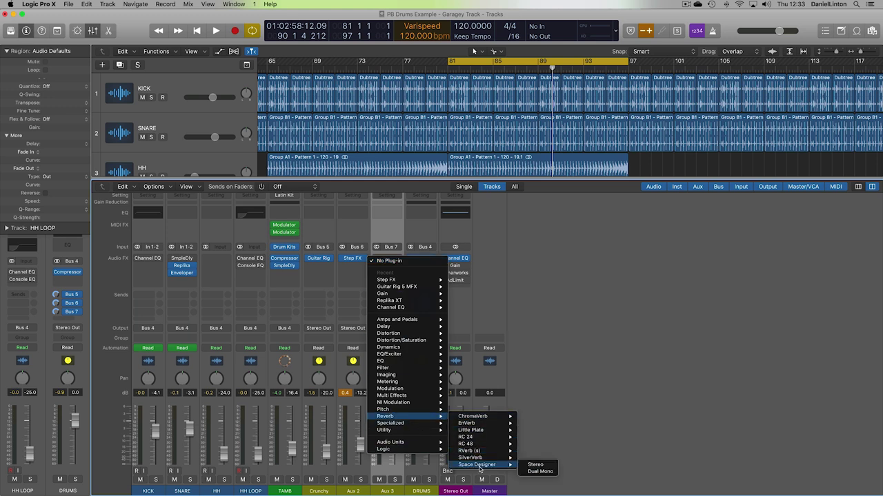
pyautogui.click(534, 465)
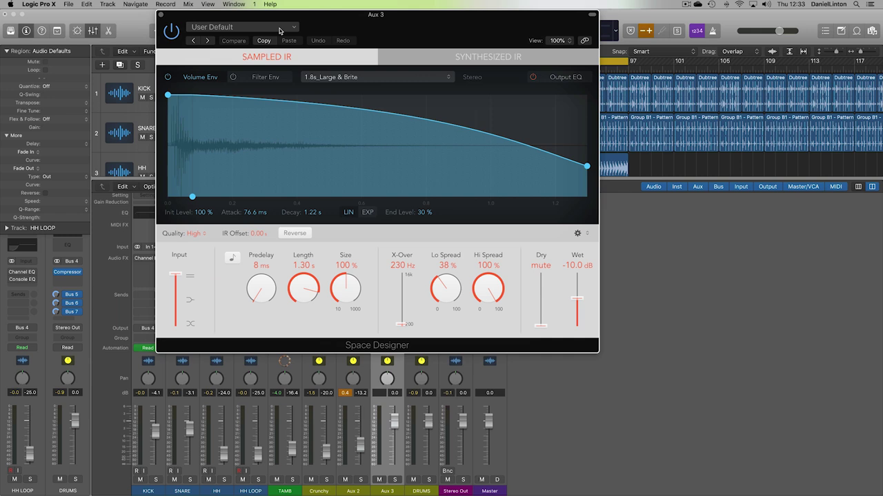
# Load Space Designer's Warped Effects > Drone Tones > Arcane preset (11.0 s) on Aux 3.
pyautogui.click(279, 31)
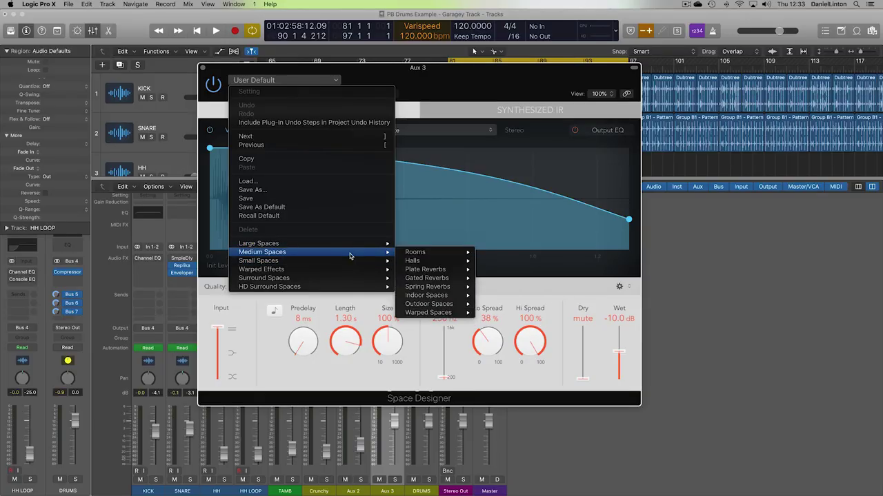
pyautogui.moveTo(348, 271)
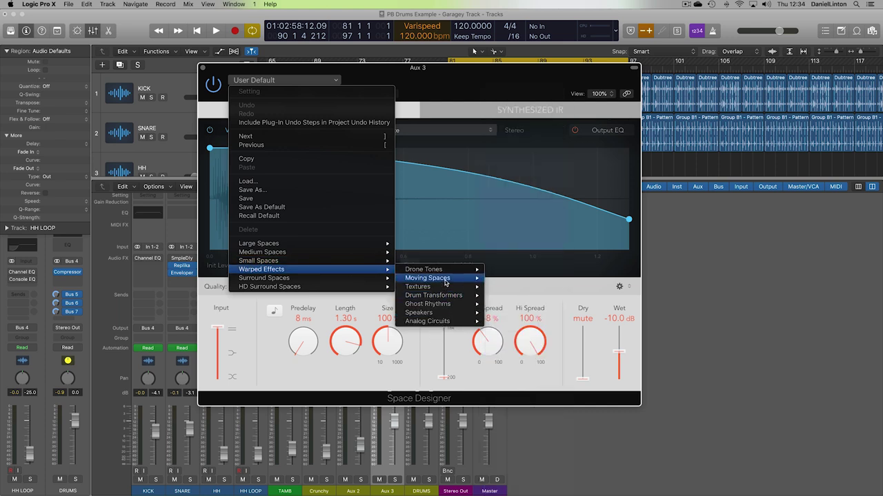
pyautogui.moveTo(447, 275)
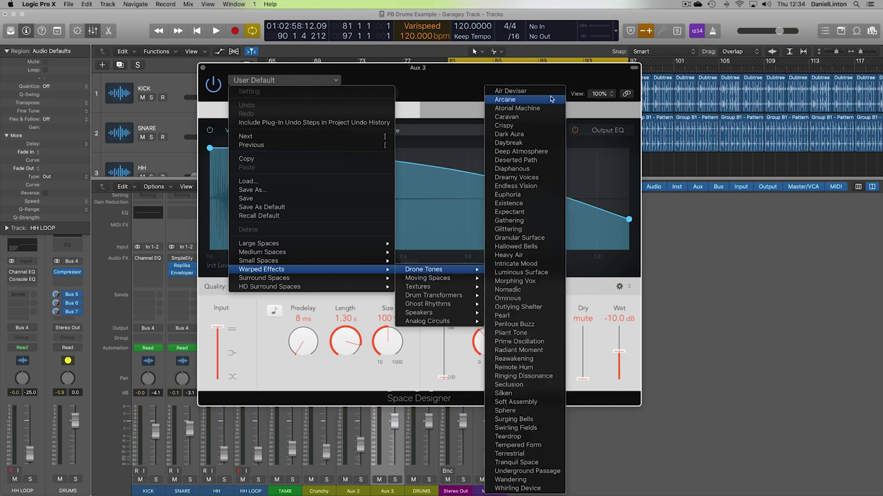
pyautogui.click(551, 99)
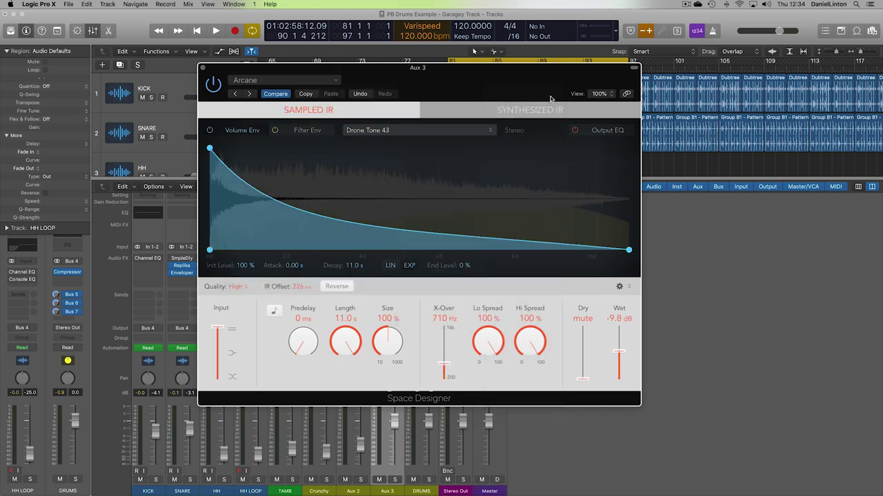
# Solo Aux 3, audition Atonal Machine then Caravan during playback, keep Caravan and close Space Designer.
pyautogui.click(395, 479)
pyautogui.press('space')
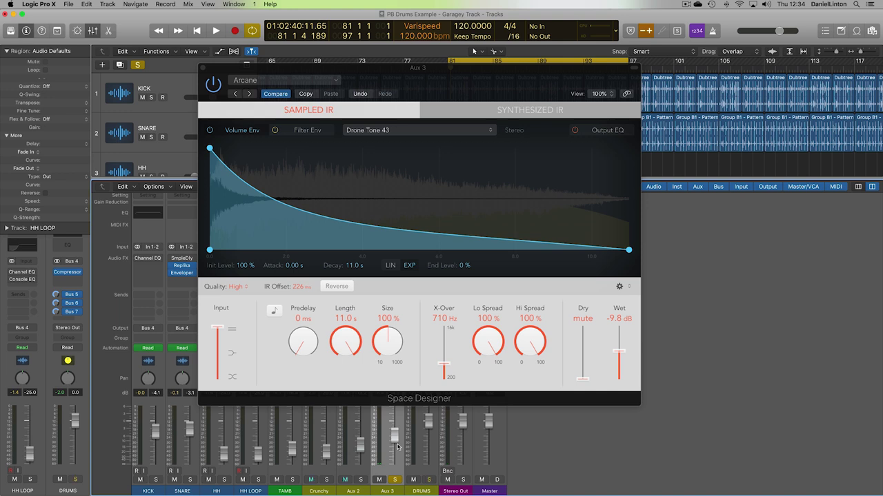
pyautogui.press('space')
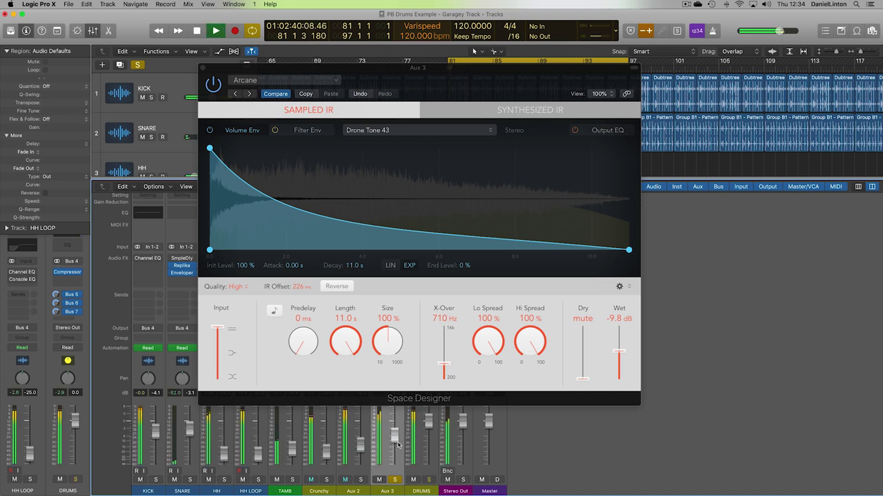
pyautogui.click(251, 95)
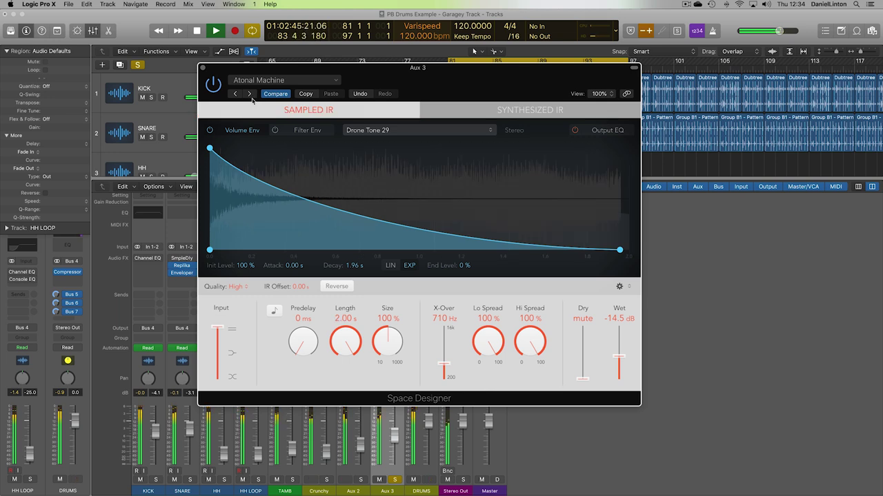
pyautogui.click(250, 94)
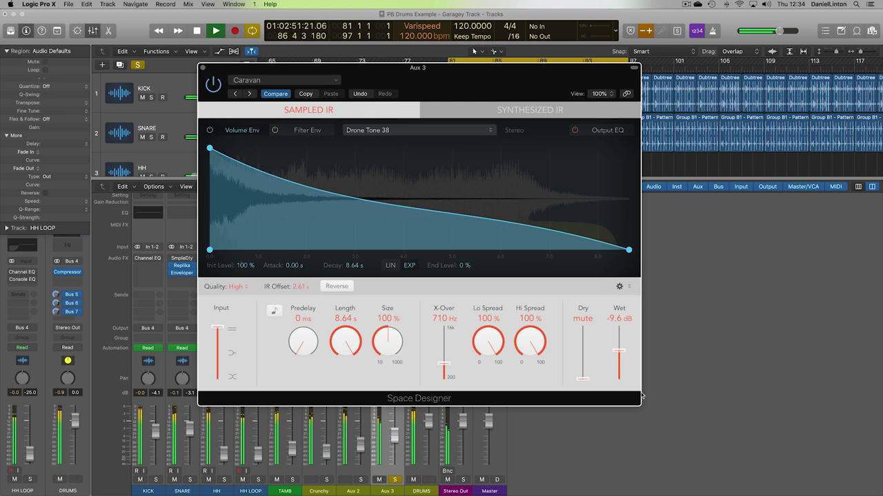
pyautogui.press('space')
pyautogui.click(201, 67)
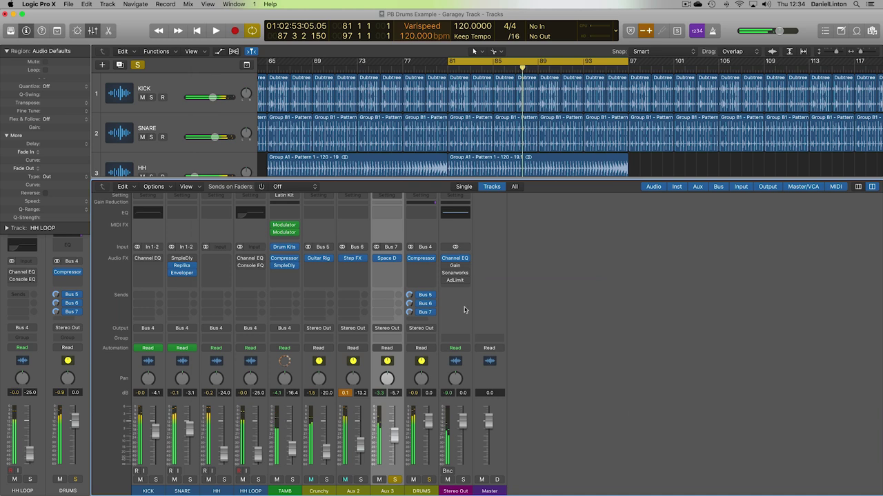
# Add a Channel EQ after Space Designer on Aux 3, enabling its low cut around 240 Hz.
pyautogui.click(387, 213)
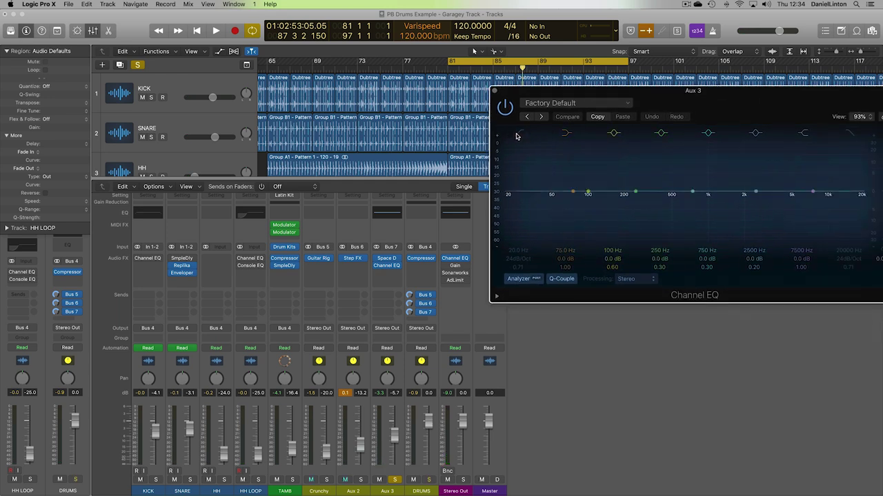
pyautogui.click(519, 134)
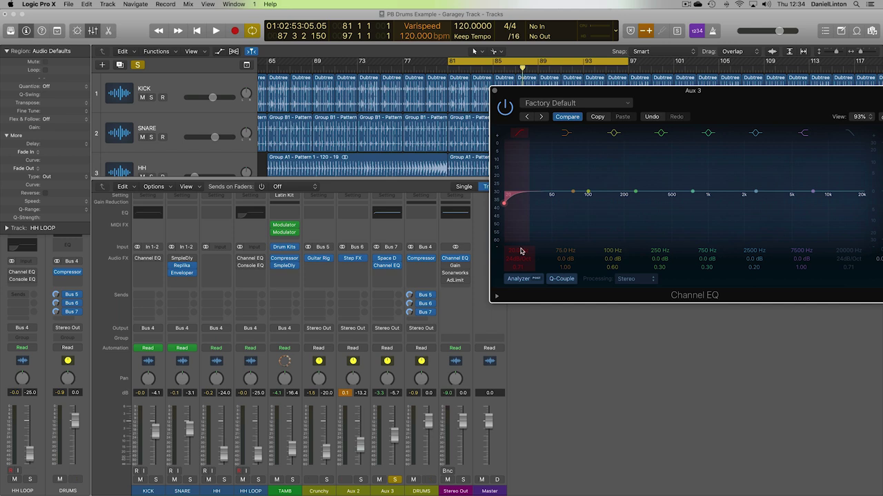
pyautogui.moveTo(521, 251)
pyautogui.mouseDown()
pyautogui.moveTo(522, 231)
pyautogui.moveTo(515, 250)
pyautogui.moveTo(515, 234)
pyautogui.mouseUp()
pyautogui.press('space')
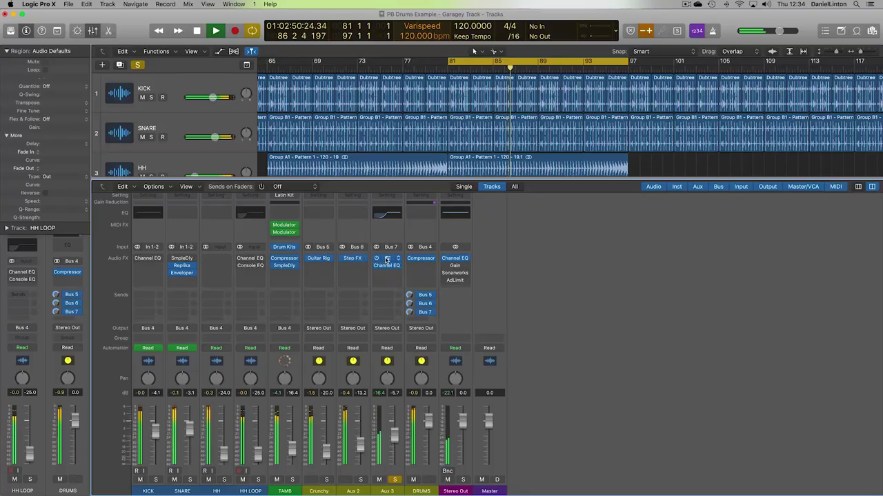
pyautogui.click(387, 259)
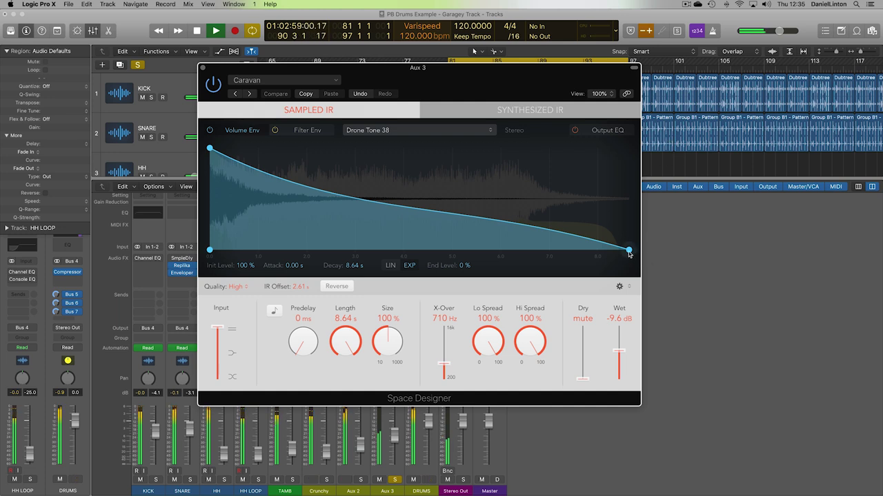
# Shorten the Caravan reverb's volume-envelope decay to about 1.57 s and close Space Designer.
pyautogui.moveTo(628, 254); pyautogui.dragTo(283, 252)
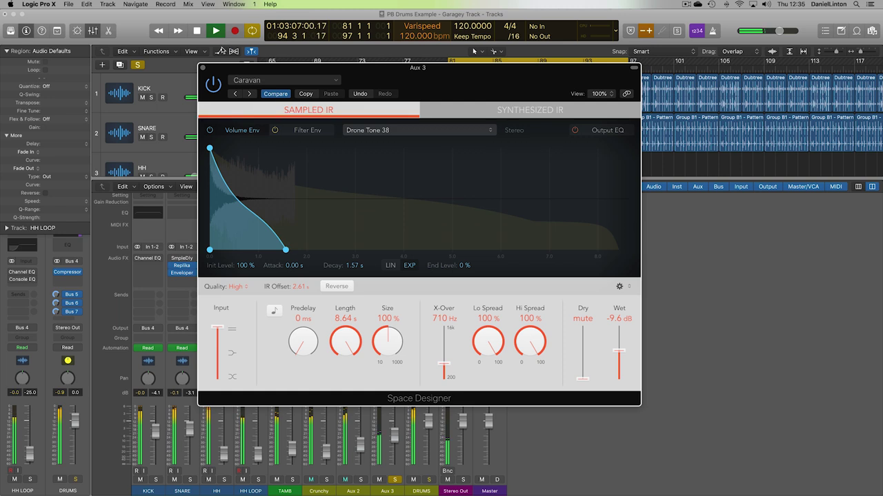
pyautogui.click(202, 67)
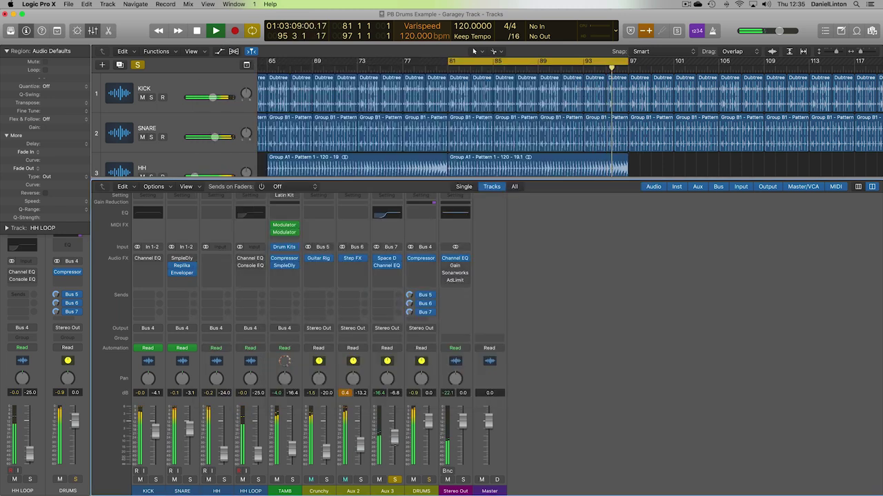
# Unsolo Aux 3 and add a fourth DRUMS send on Bus 8 feeding Aux 5.
pyautogui.click(394, 479)
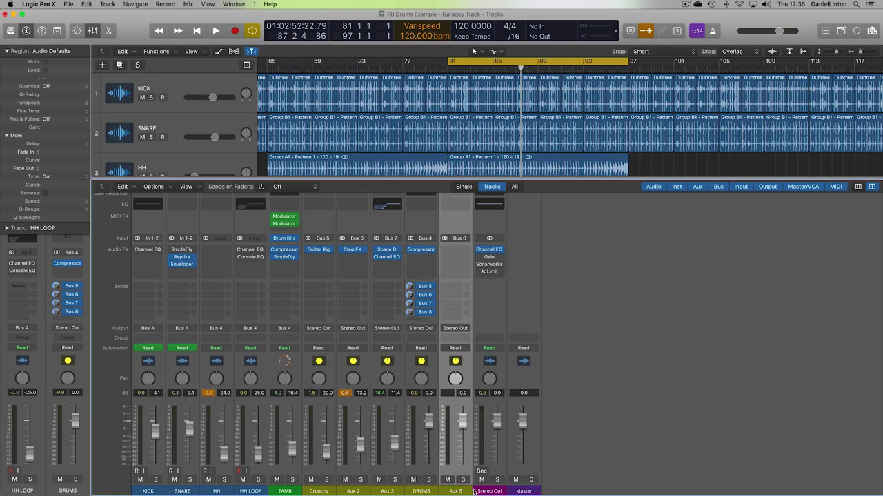
pyautogui.click(446, 250)
# Insert a stereo Reaktor 6 MFX on Aux 5 running Molekular's Watoomi preset.
pyautogui.moveTo(501, 435)
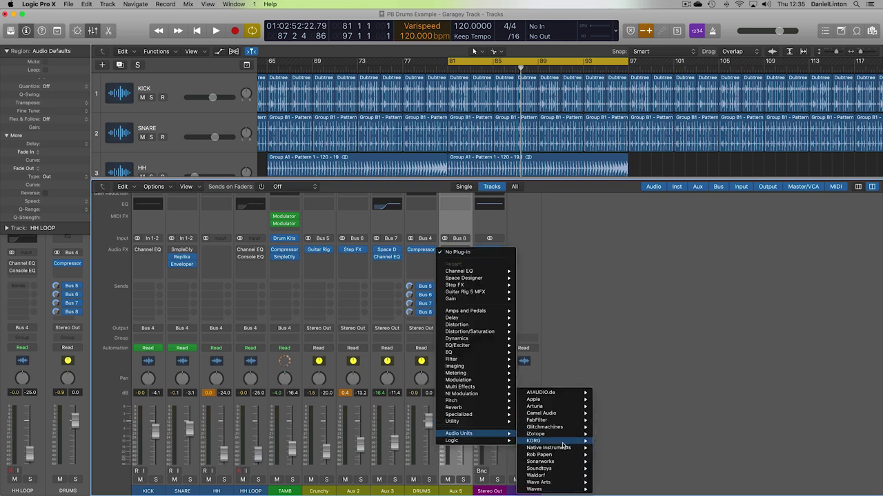
pyautogui.moveTo(589, 450)
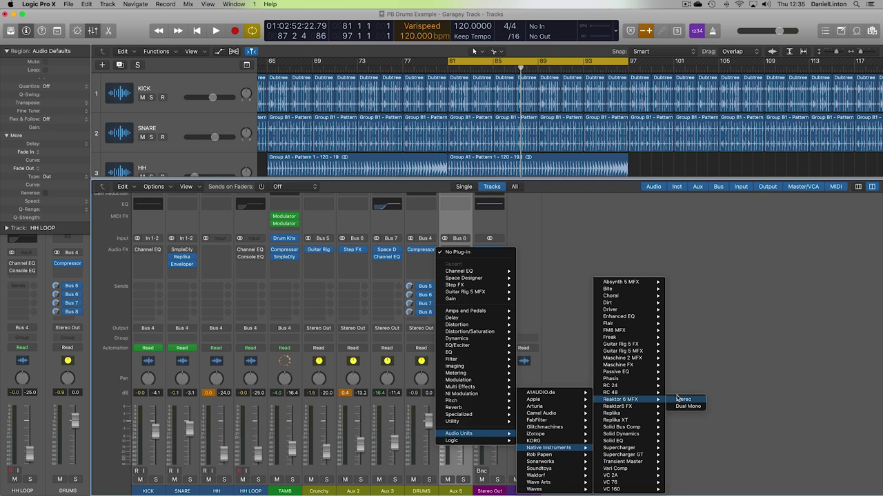
pyautogui.click(683, 399)
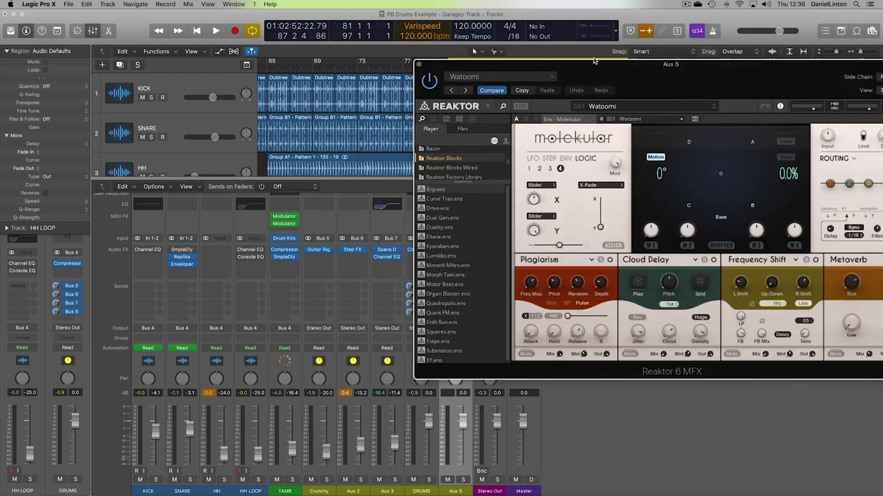
pyautogui.moveTo(594, 61); pyautogui.dragTo(354, 9)
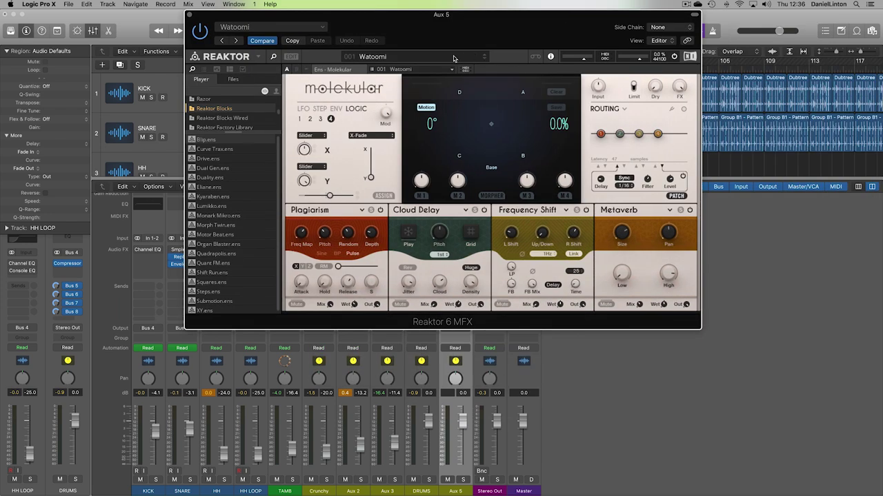
# Select Aux 5, start playback and load Molekular's Plagiasrism Dub preset.
pyautogui.click(422, 491)
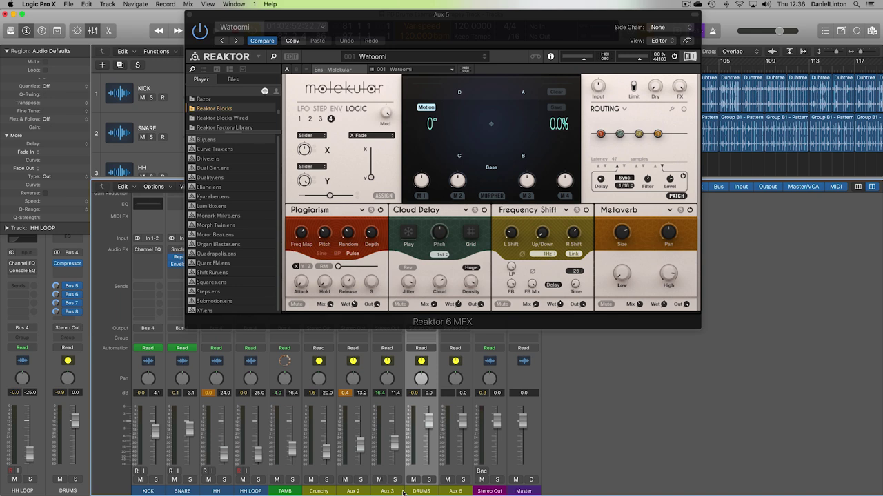
pyautogui.click(456, 490)
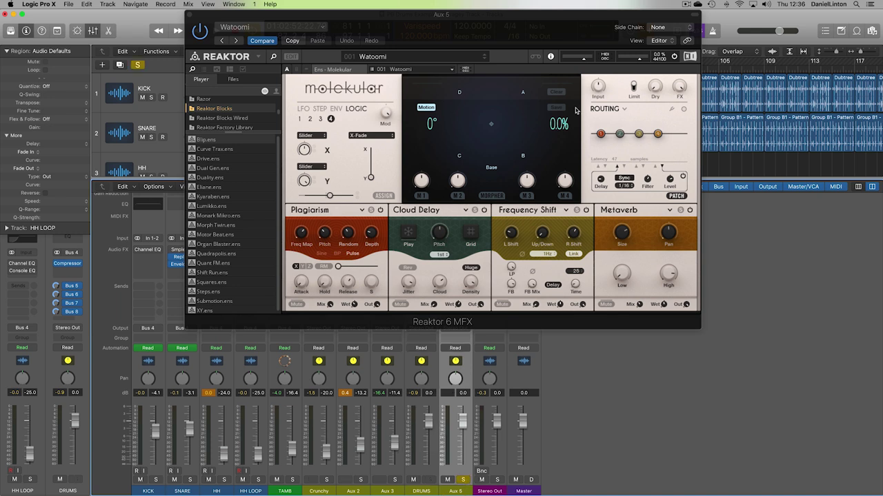
pyautogui.press('space')
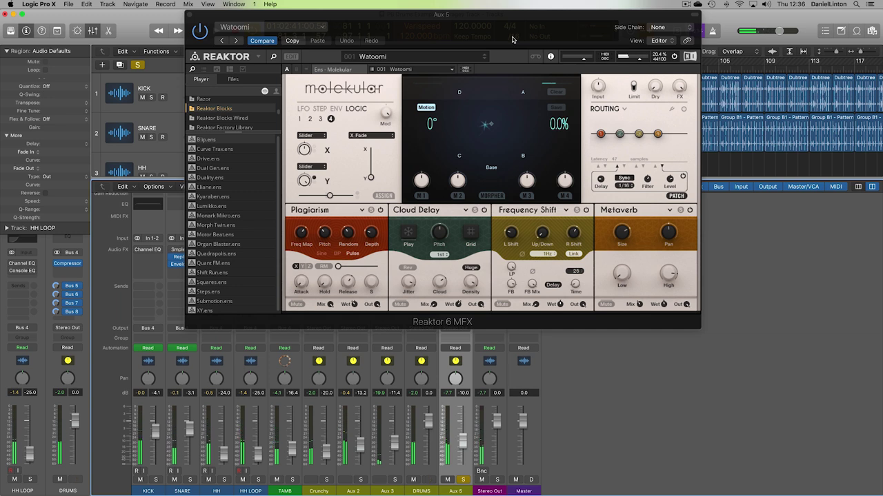
pyautogui.click(484, 58)
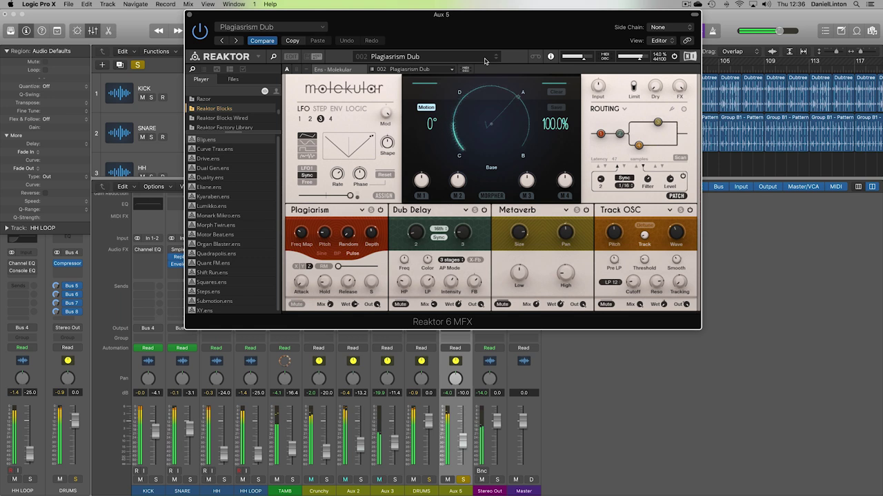
pyautogui.click(452, 60)
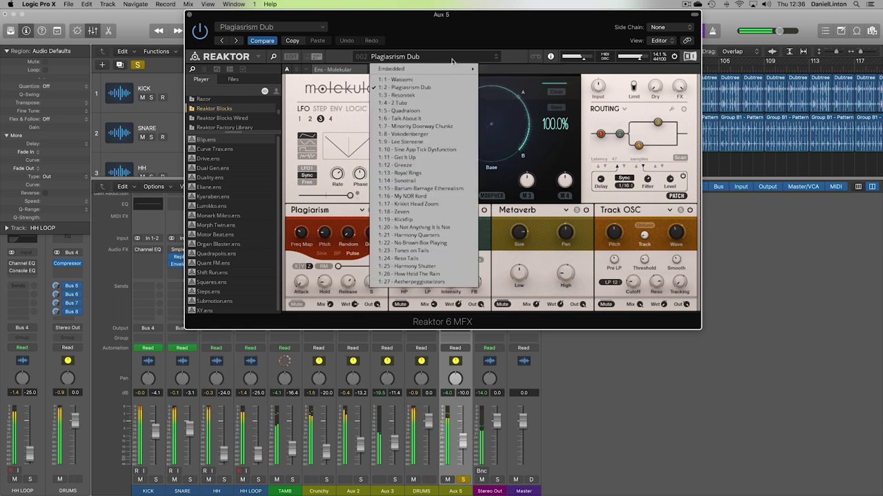
pyautogui.moveTo(449, 71)
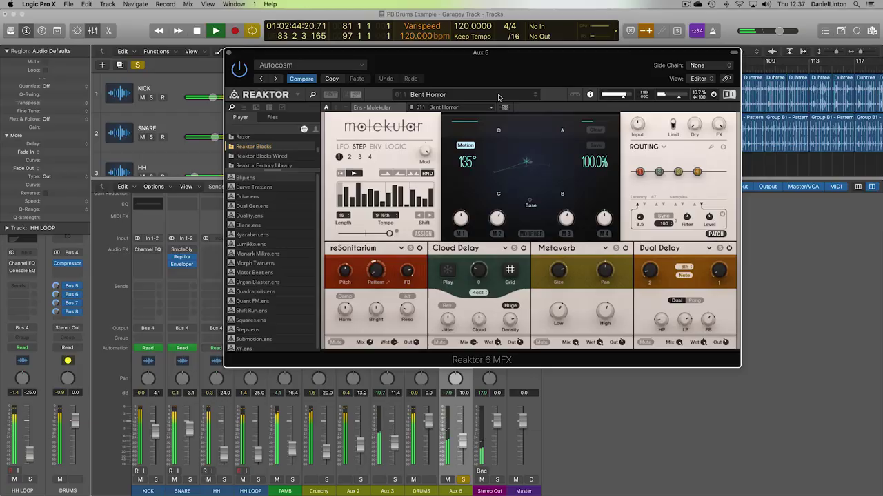
# Audition Molekular presets Subtle Vocal Thang, Mufflodub-ique and Plastek Kroonberg, stepping onward.
pyautogui.click(483, 95)
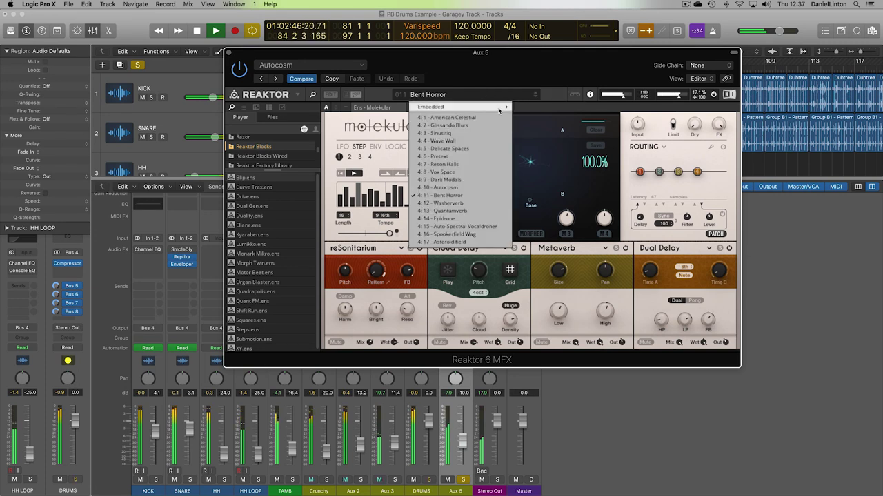
pyautogui.moveTo(499, 109)
pyautogui.moveTo(578, 114)
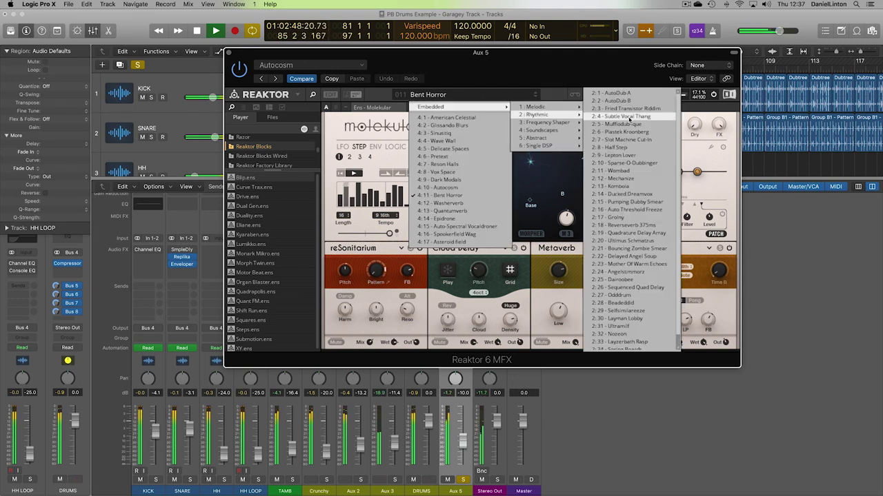
pyautogui.click(627, 118)
pyautogui.click(533, 97)
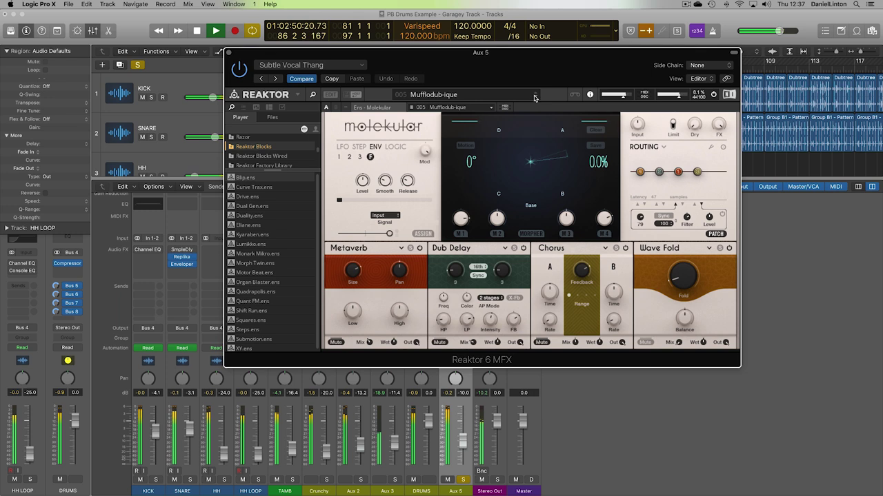
pyautogui.click(537, 98)
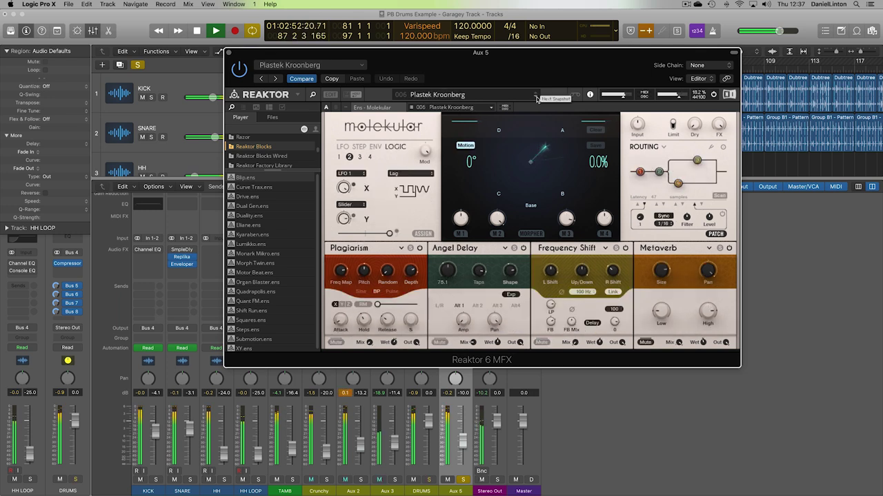
pyautogui.click(536, 97)
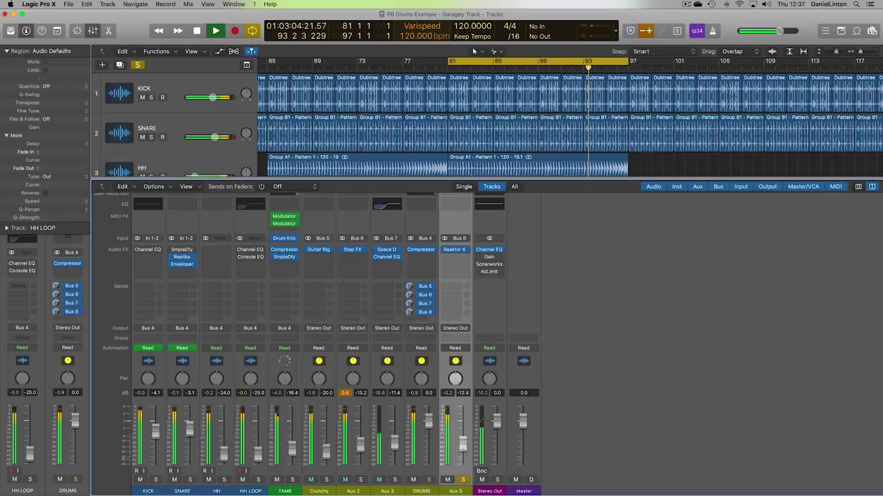
# Turn off Solo on the Aux 5 channel strip.
pyautogui.click(464, 480)
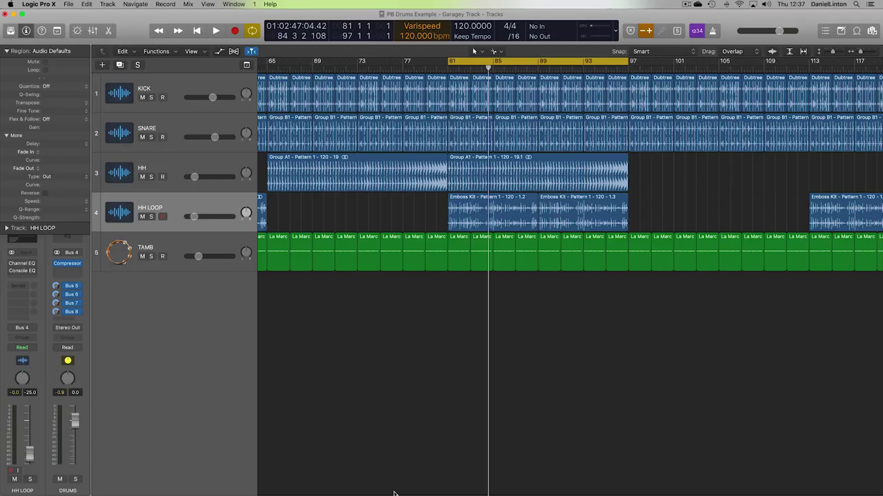
# Select the Aux 3 channel in the mixer and audition it during playback.
pyautogui.press('x')
pyautogui.click(422, 492)
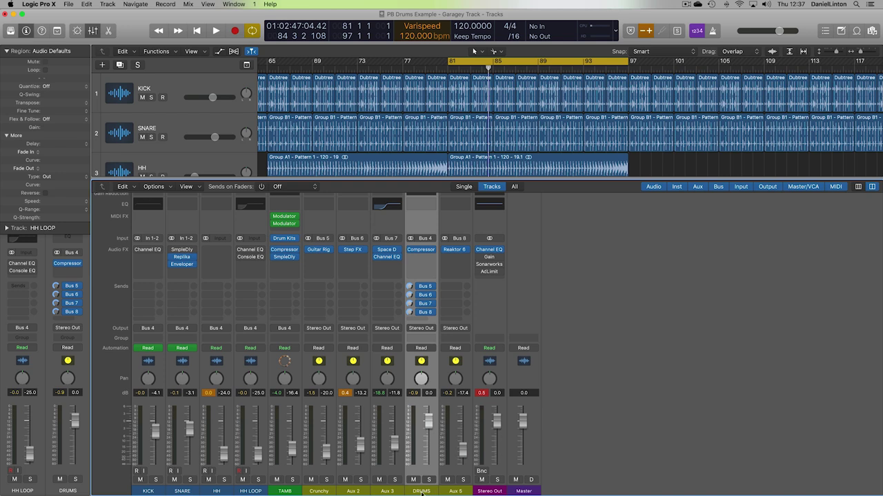
pyautogui.click(384, 491)
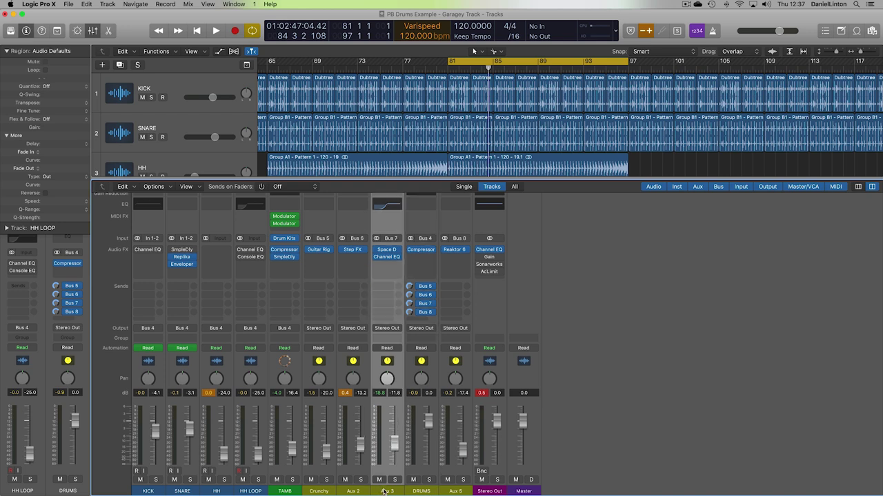
pyautogui.rightClick(383, 491)
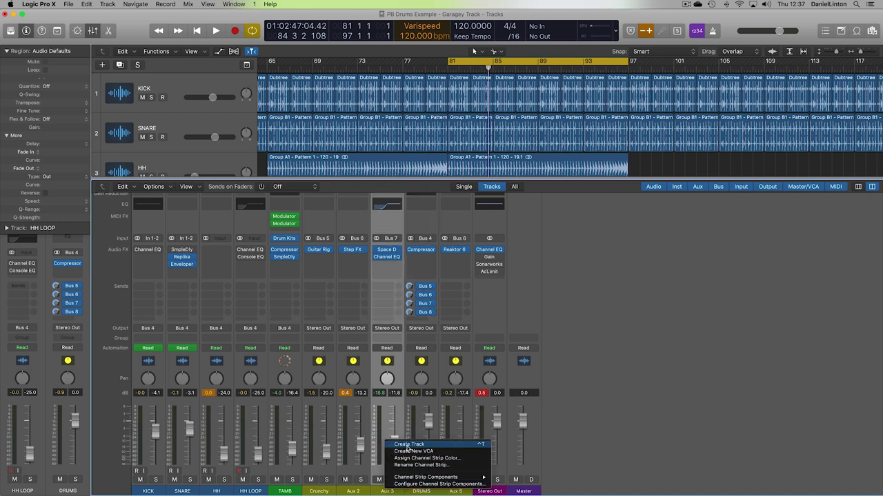
pyautogui.click(365, 494)
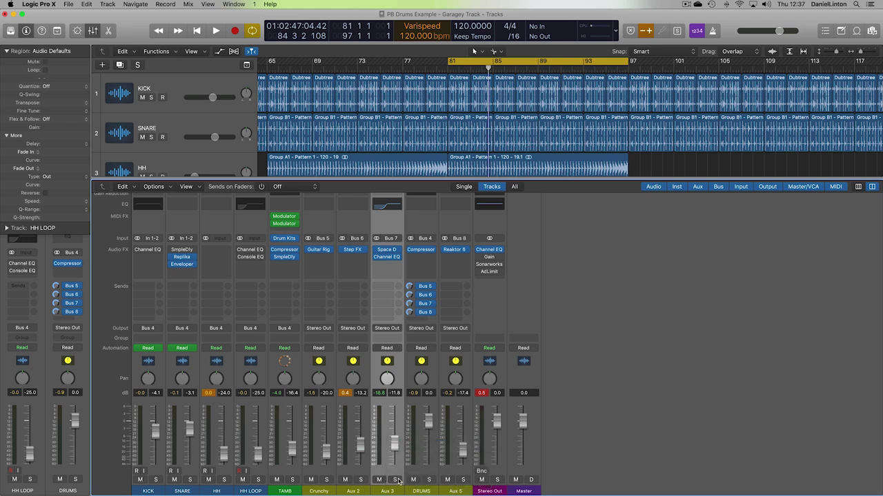
pyautogui.press('space')
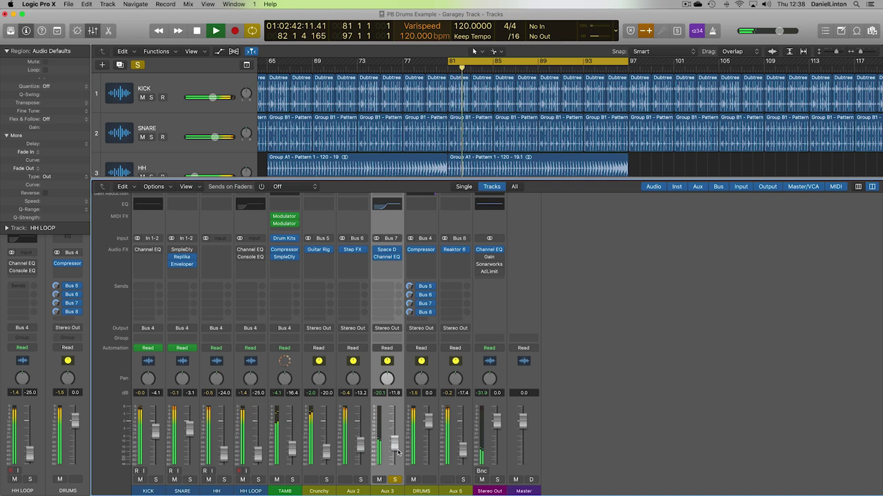
pyautogui.press('space')
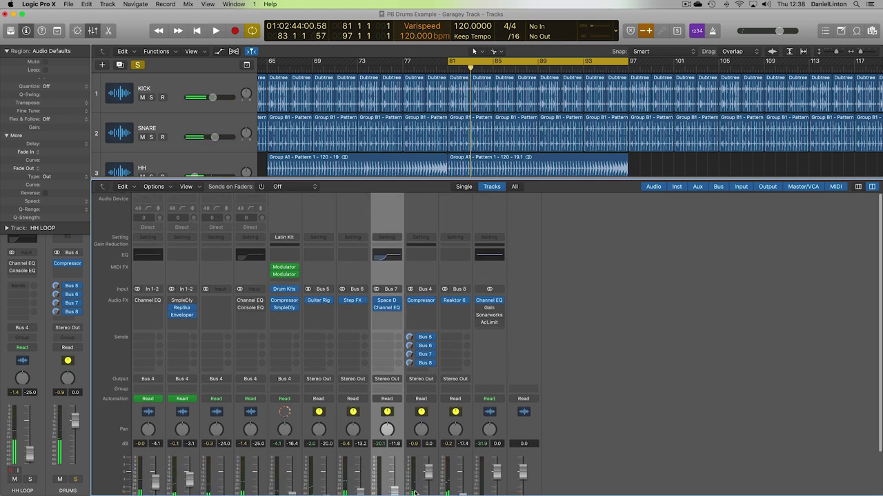
# Create the Caravan arrange track for Aux 3 and place it below TAMB.
pyautogui.rightClick(390, 491)
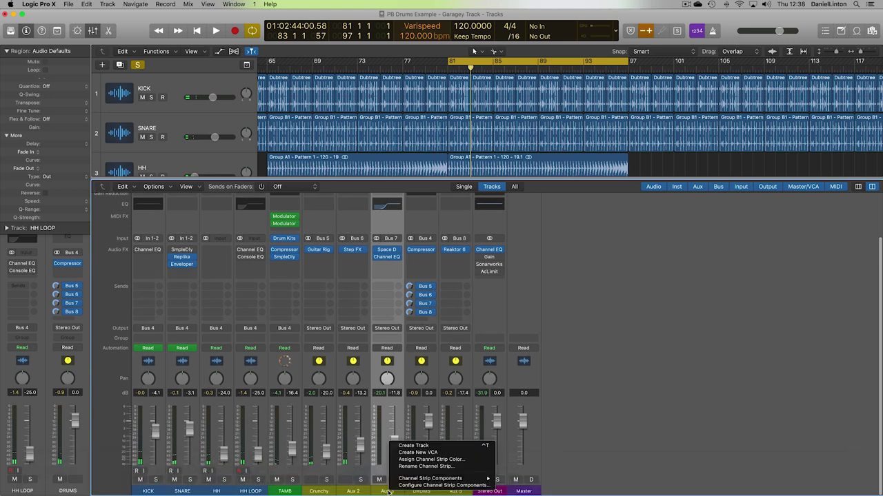
pyautogui.click(418, 446)
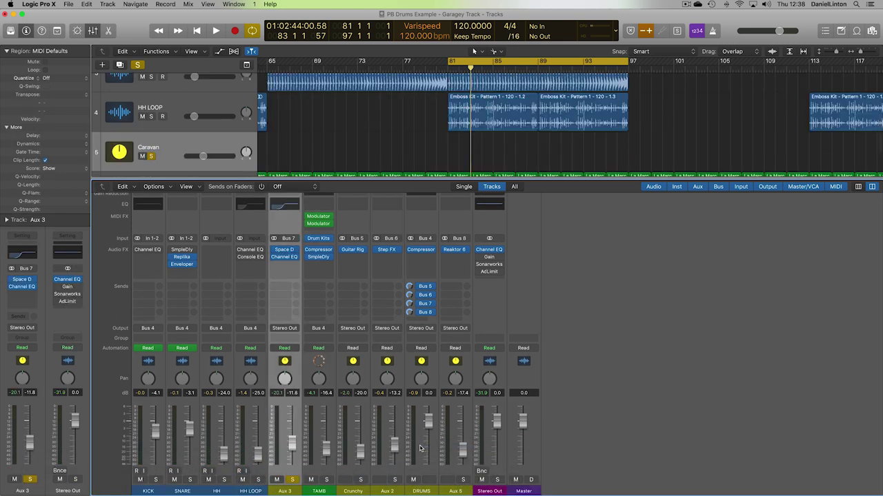
pyautogui.press('x')
pyautogui.moveTo(107, 243); pyautogui.dragTo(209, 318)
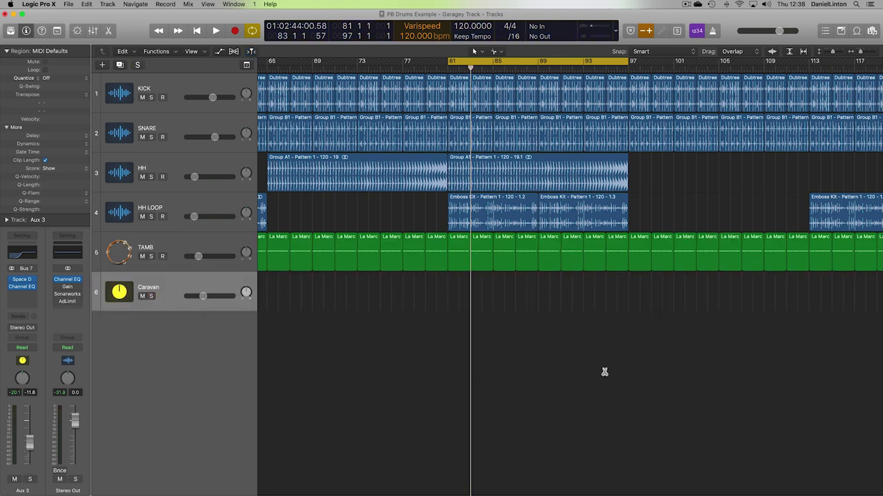
pyautogui.scroll(-3, 604, 373)
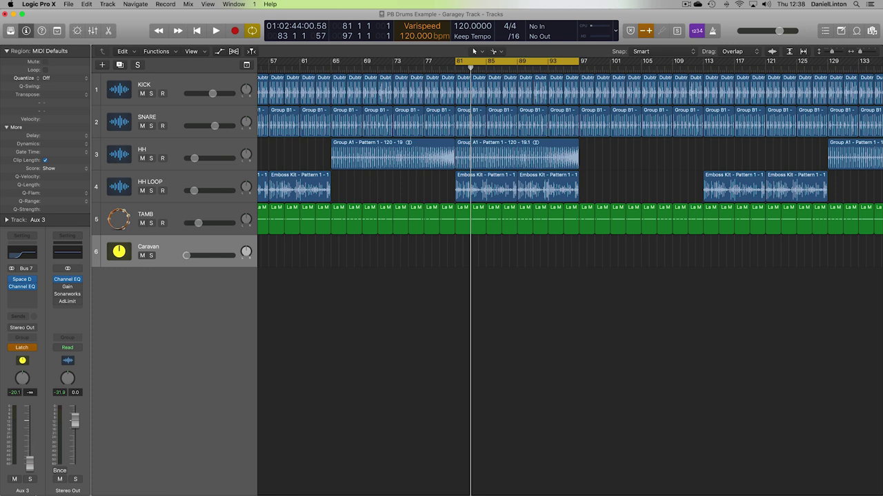
# Adjust the cycle end and record a Caravan volume swell around bars 81–96.
pyautogui.moveTo(582, 63); pyautogui.dragTo(579, 84)
pyautogui.press('space')
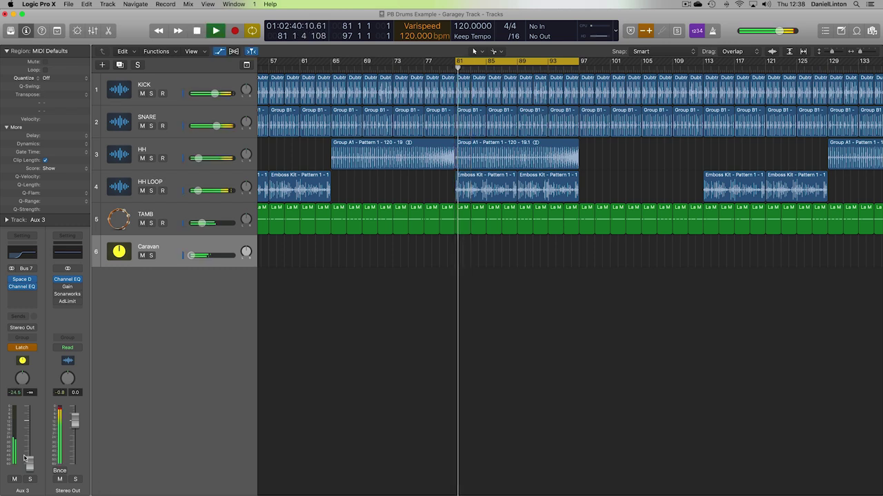
pyautogui.press('a')
pyautogui.click(29, 462)
pyautogui.moveTo(29, 464)
pyautogui.mouseDown()
pyautogui.moveTo(32, 442)
pyautogui.moveTo(32, 452)
pyautogui.mouseUp()
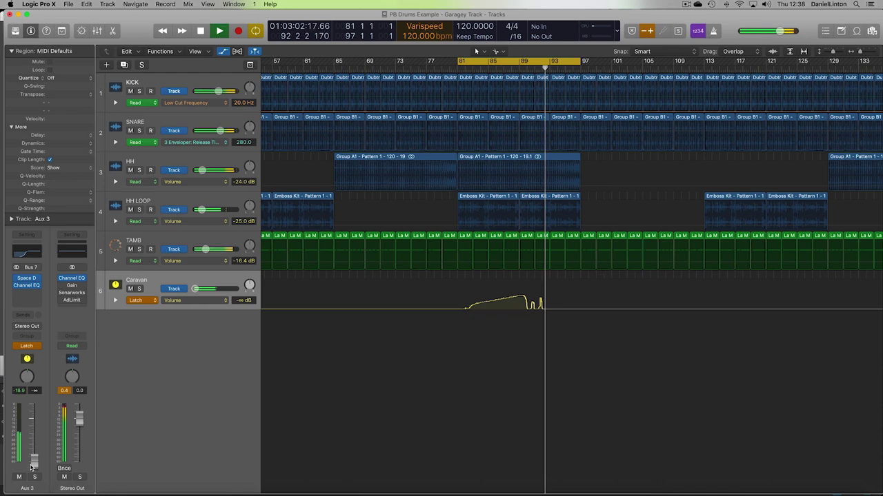
pyautogui.hotkey('ctrl', 'Up')
pyautogui.click(626, 194)
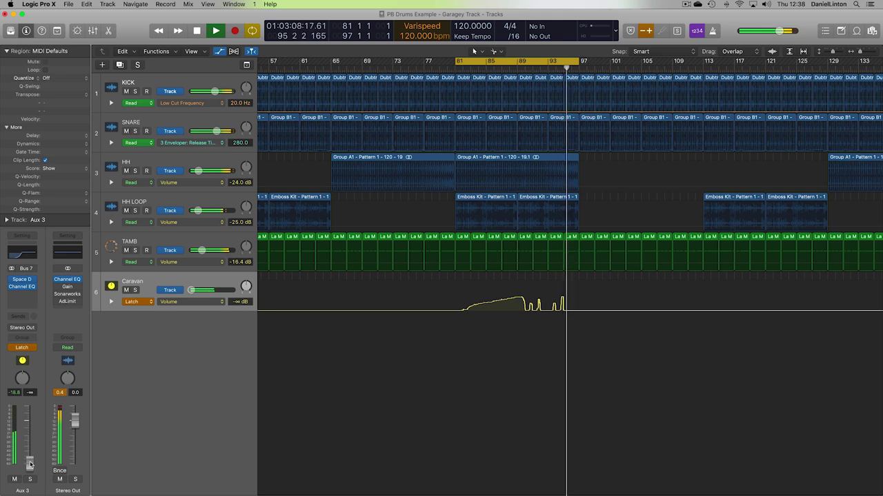
pyautogui.press('space')
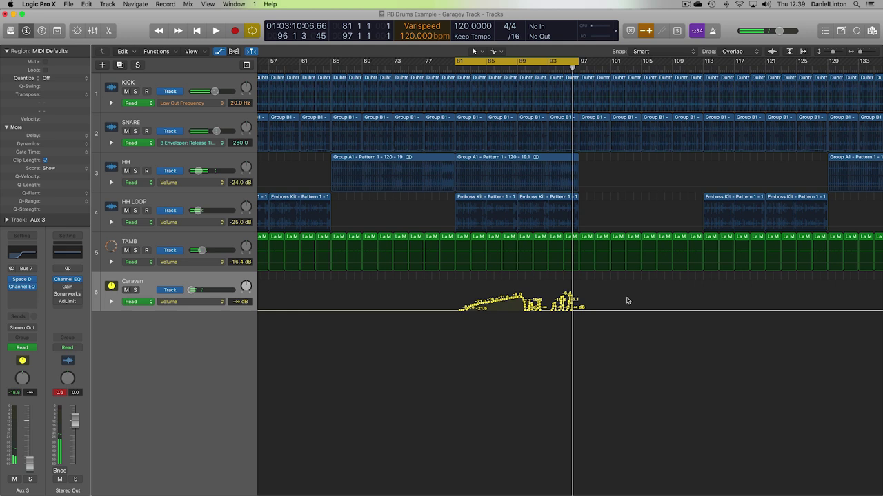
pyautogui.press('a')
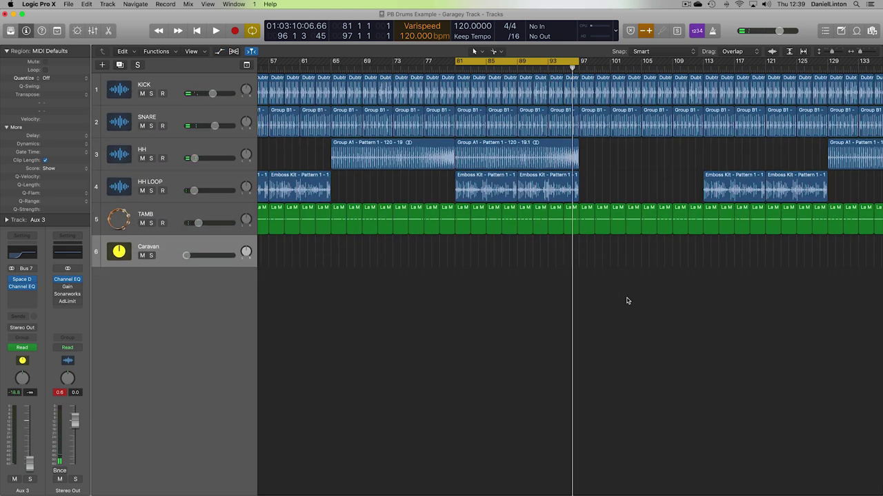
# Create a Plastek Kroonberg arrange track for the Aux 5 channel.
pyautogui.press('x')
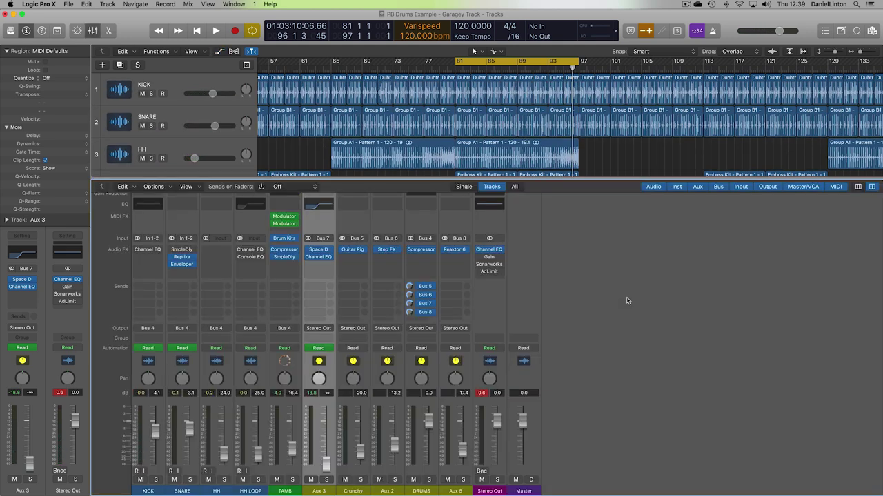
pyautogui.click(455, 491)
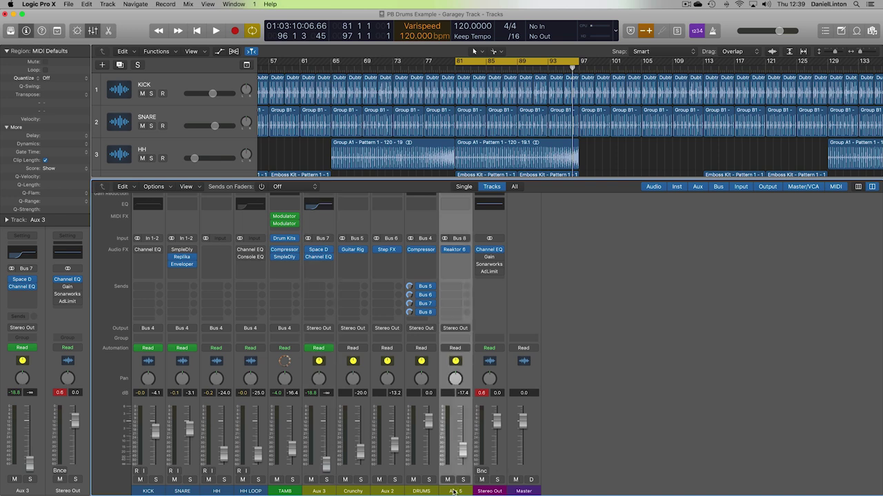
pyautogui.rightClick(455, 491)
pyautogui.click(880, 339)
pyautogui.rightClick(455, 491)
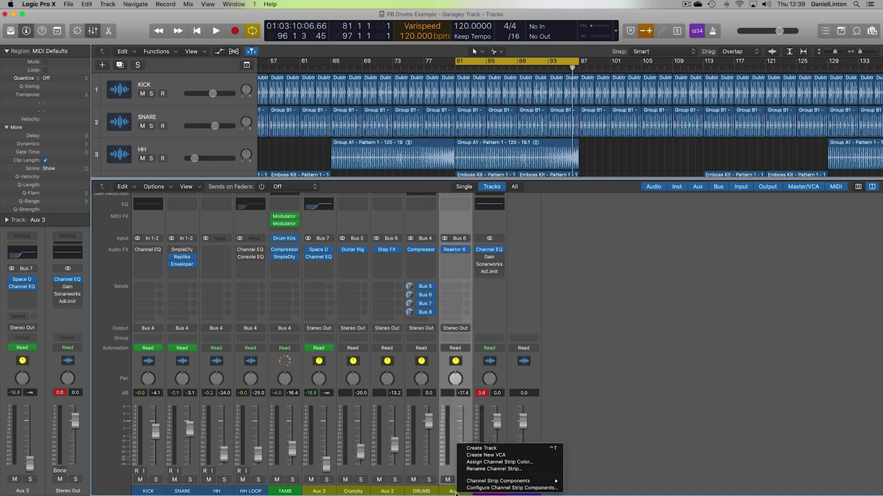
pyautogui.click(501, 450)
pyautogui.press('x')
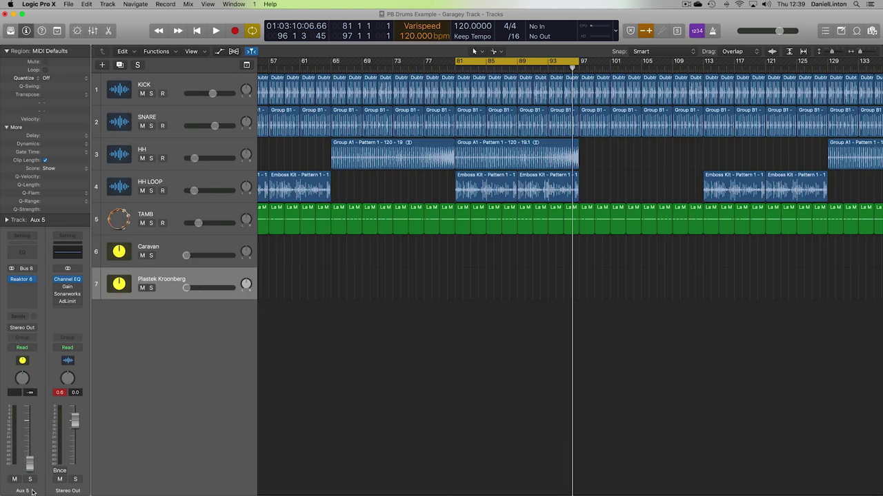
# Record Plastek Kroonberg volume automation rising from silence around bars 83–89.
pyautogui.press('space')
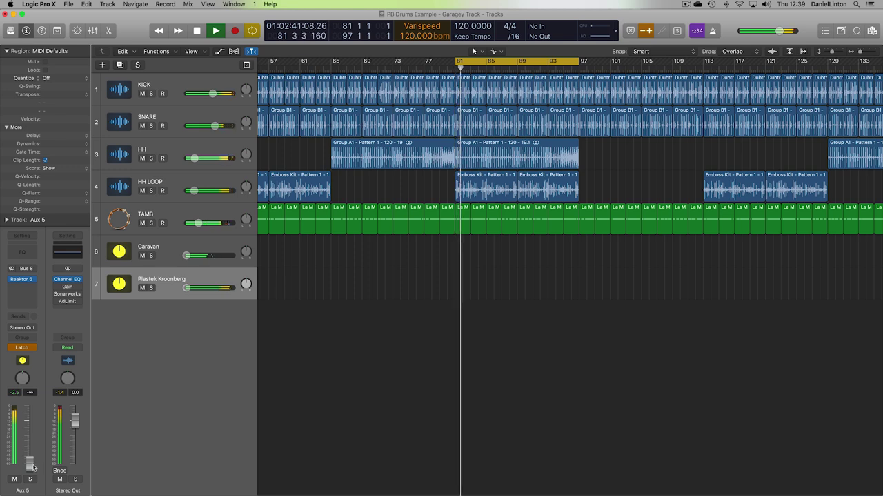
pyautogui.moveTo(30, 467); pyautogui.dragTo(57, 491)
pyautogui.press('a')
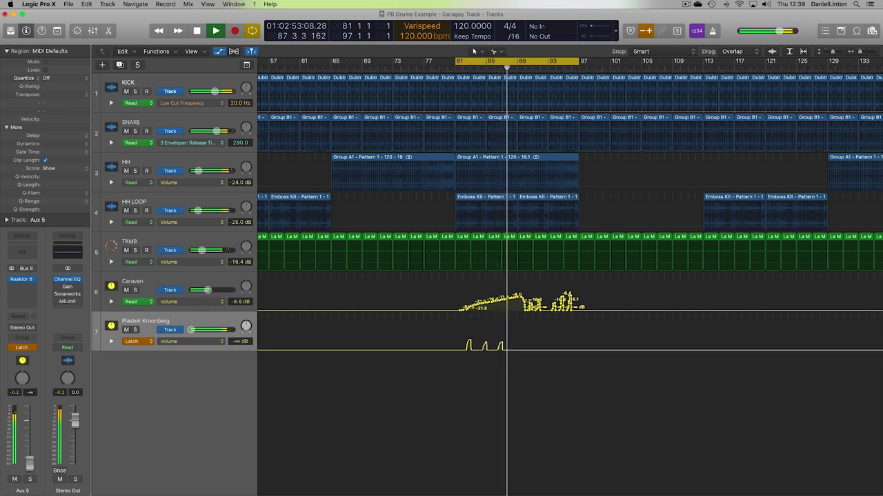
pyautogui.moveTo(30, 464)
pyautogui.mouseDown()
pyautogui.moveTo(30, 445)
pyautogui.moveTo(30, 463)
pyautogui.mouseUp()
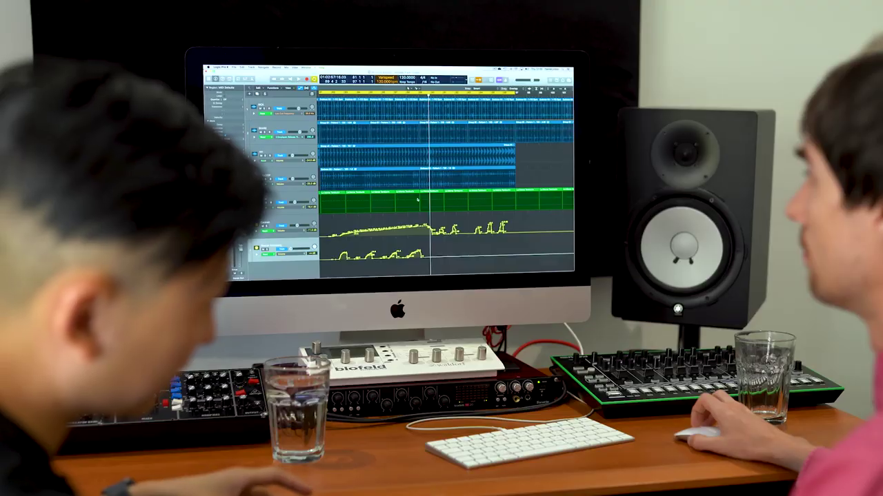
# Play back the automated aux fade-ins, scrolling down the Tracks area.
pyautogui.scroll(-2, 421, 200)
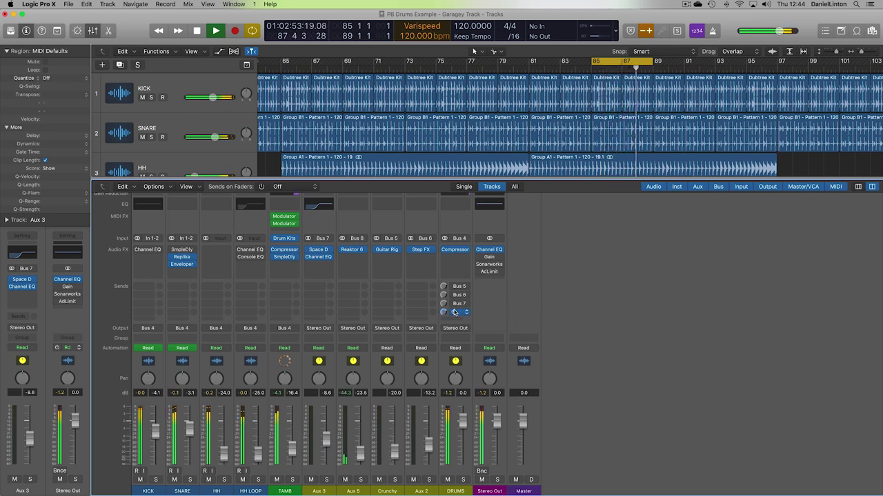
# Add a Bus 5 send on DRUMS so sends to Buses 5–8 are active.
pyautogui.click(453, 287)
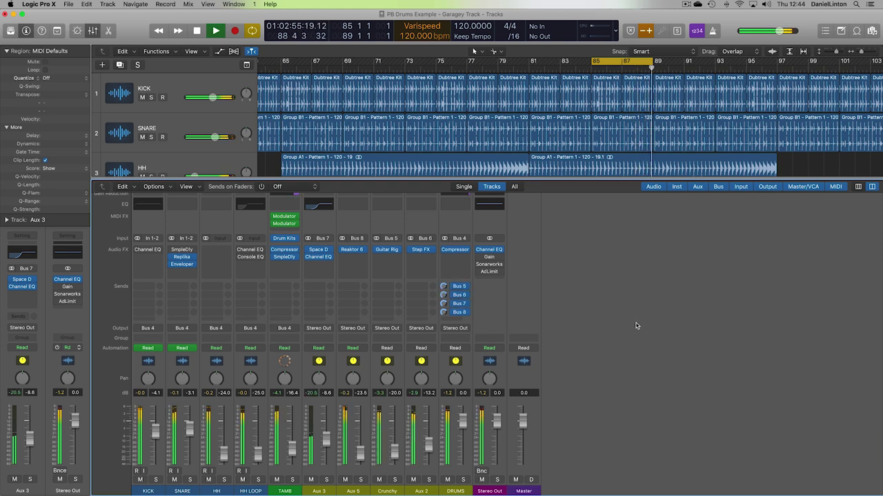